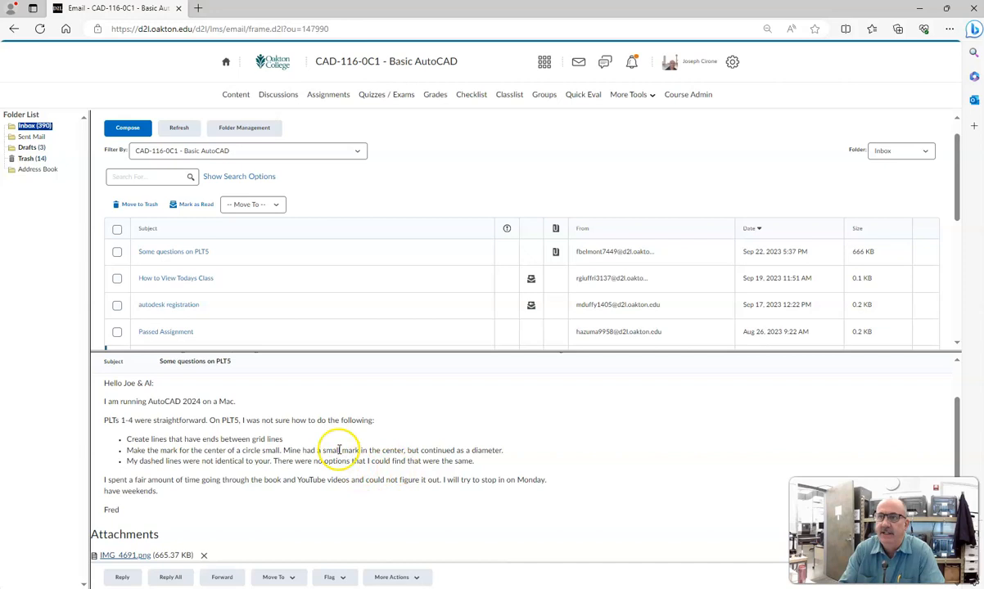
Switch to AutoCAD and look through the plate title block layouts of the JC-PLT 1-5x drawing.
drag(447, 12, 0, 115)
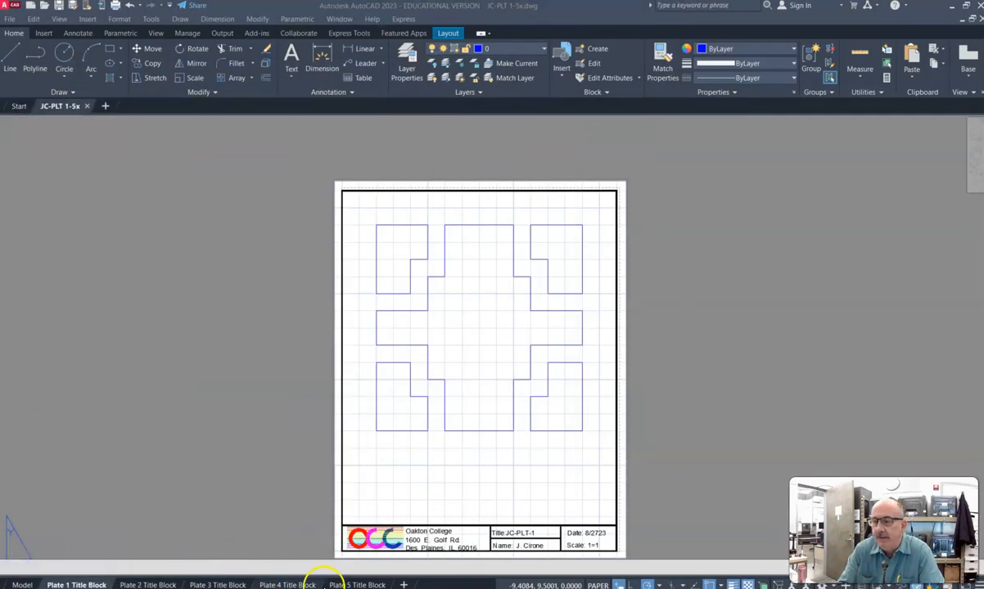
click(358, 584)
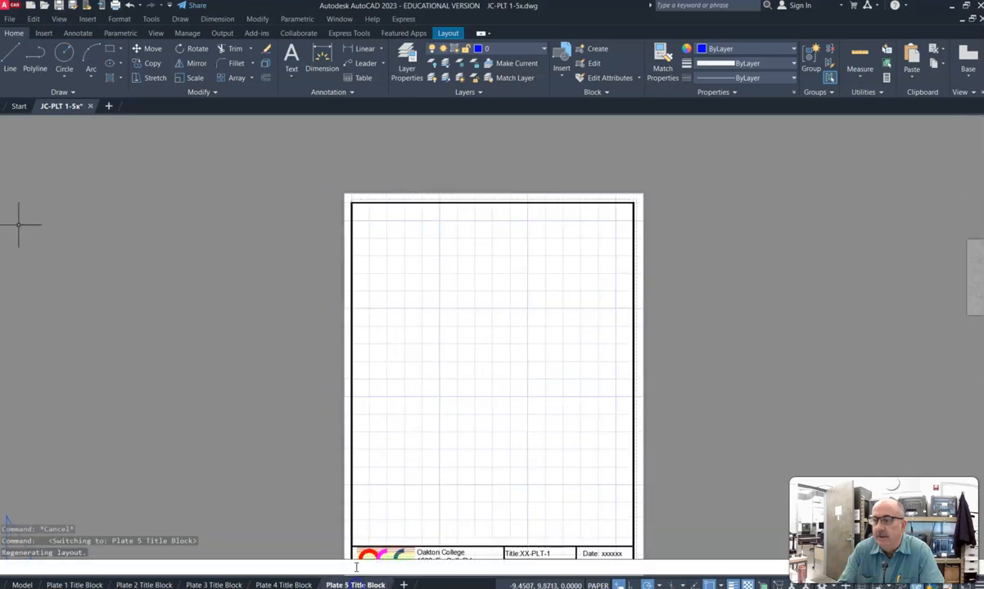
click(264, 584)
click(209, 583)
mouse_move(143, 583)
click(74, 584)
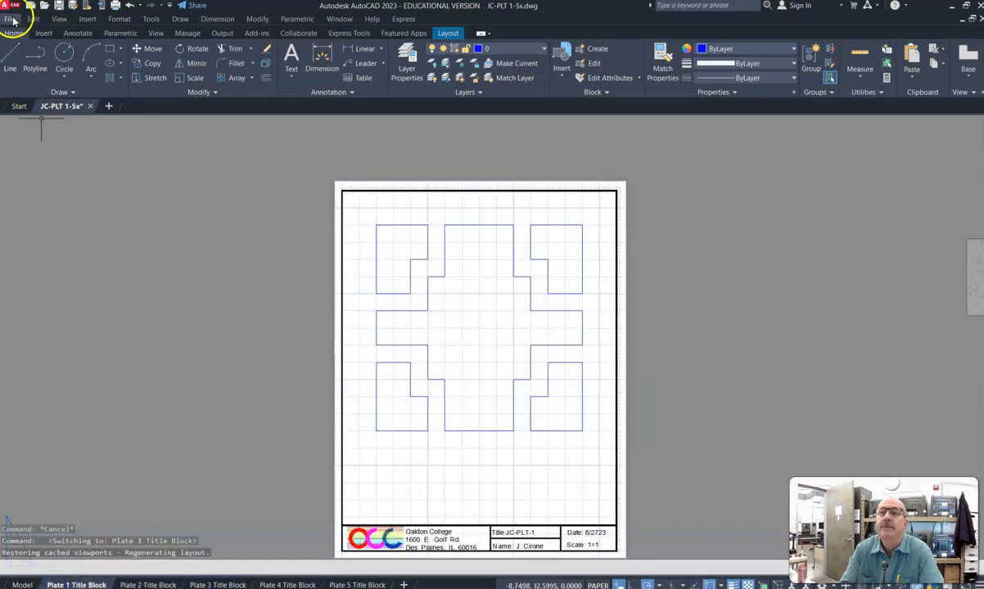
Open the drawing JC-PLT 1-5.dwg and view the hidden lines and centerlines of the slotted view up close.
click(14, 20)
click(31, 59)
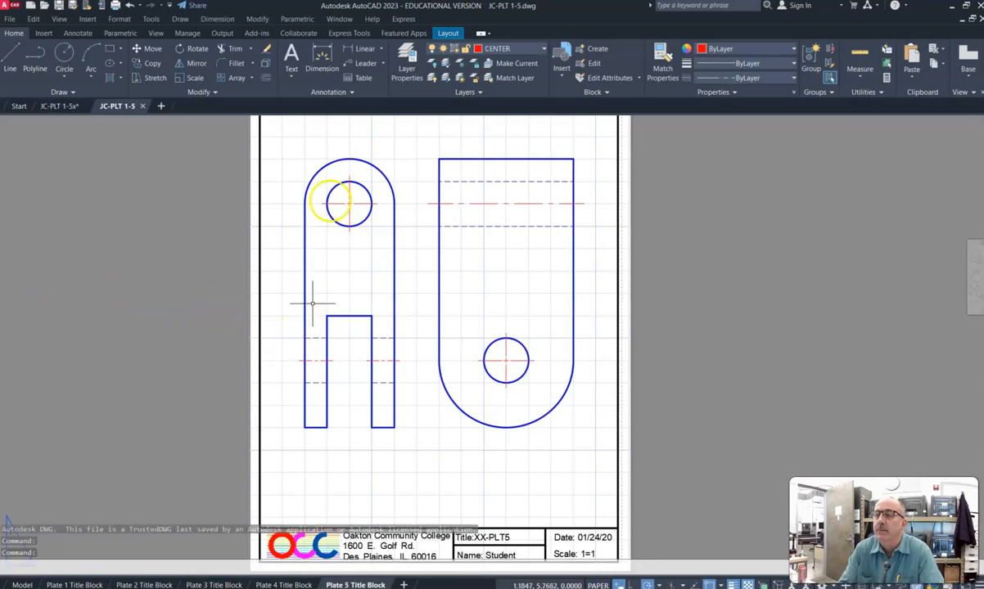
scroll(306, 358, up, 6)
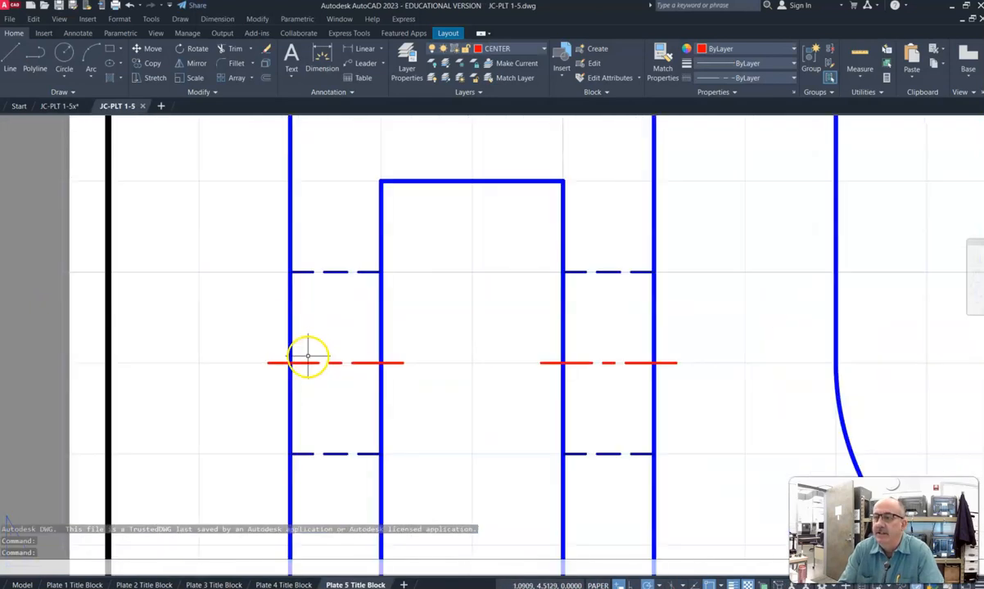
scroll(282, 303, down, 2)
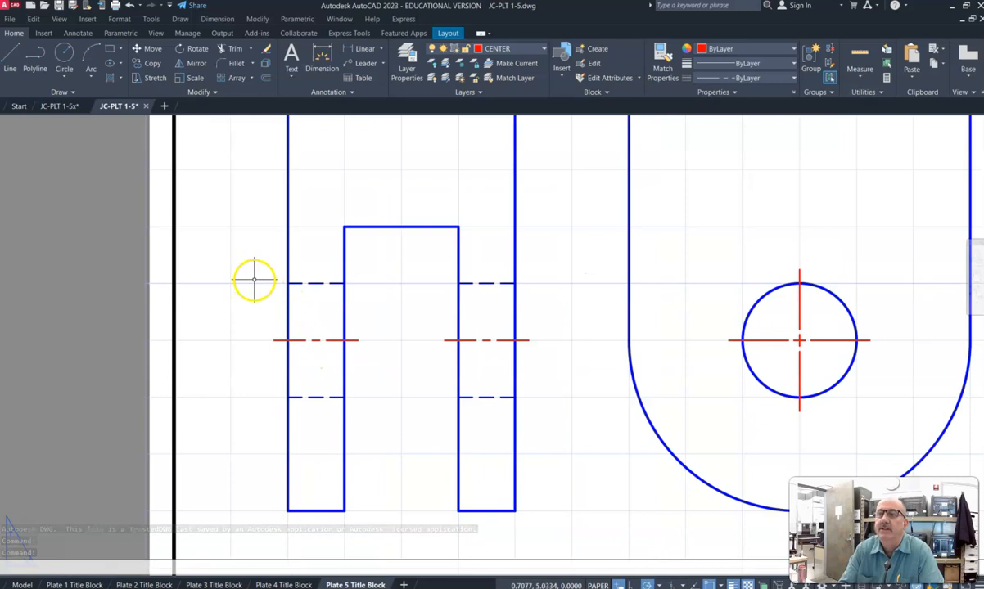
Review the snap and grid spacing, polar tracking and object snap modes in the Drafting Settings.
click(171, 7)
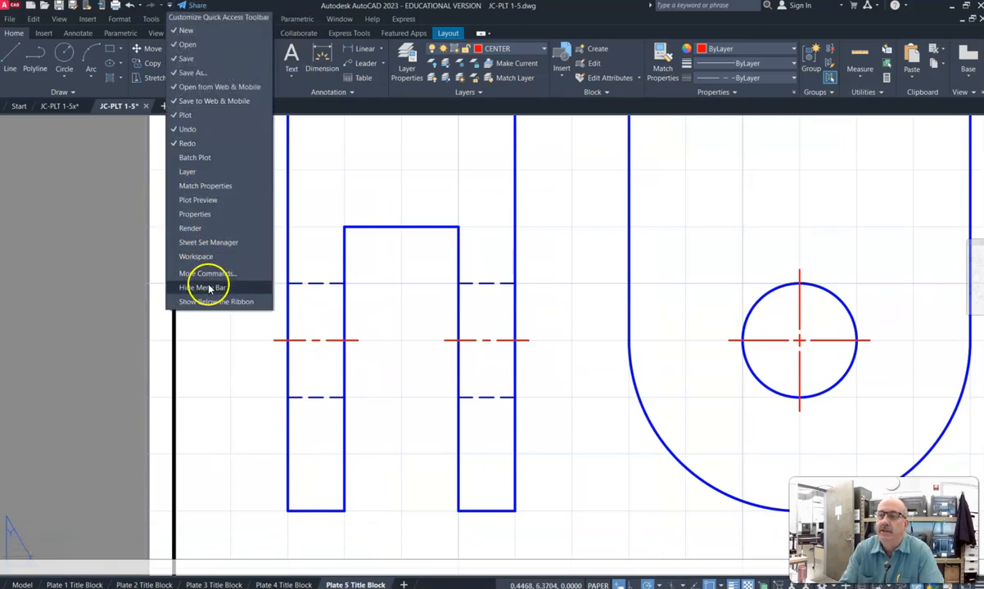
click(150, 19)
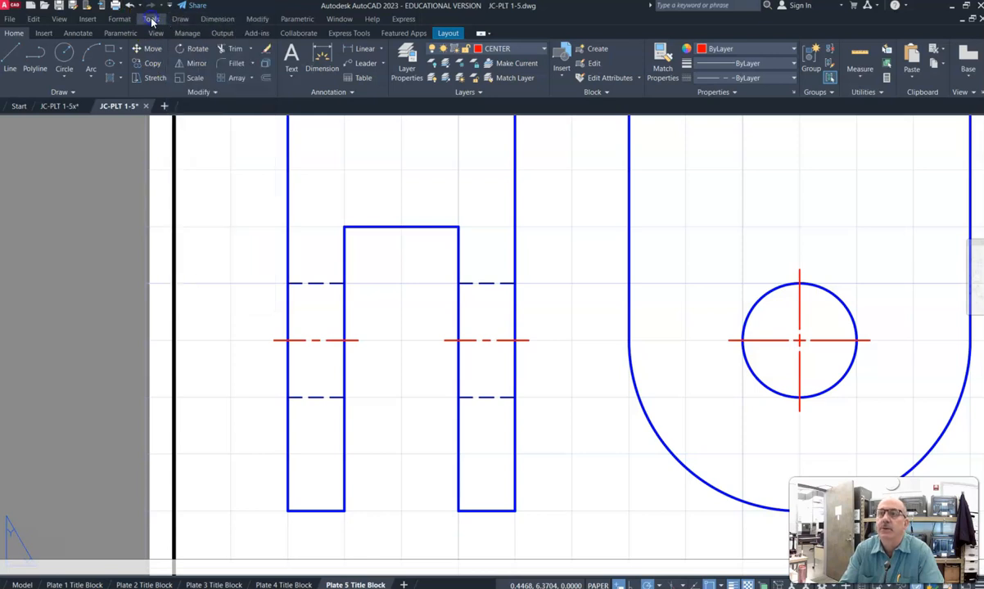
click(150, 19)
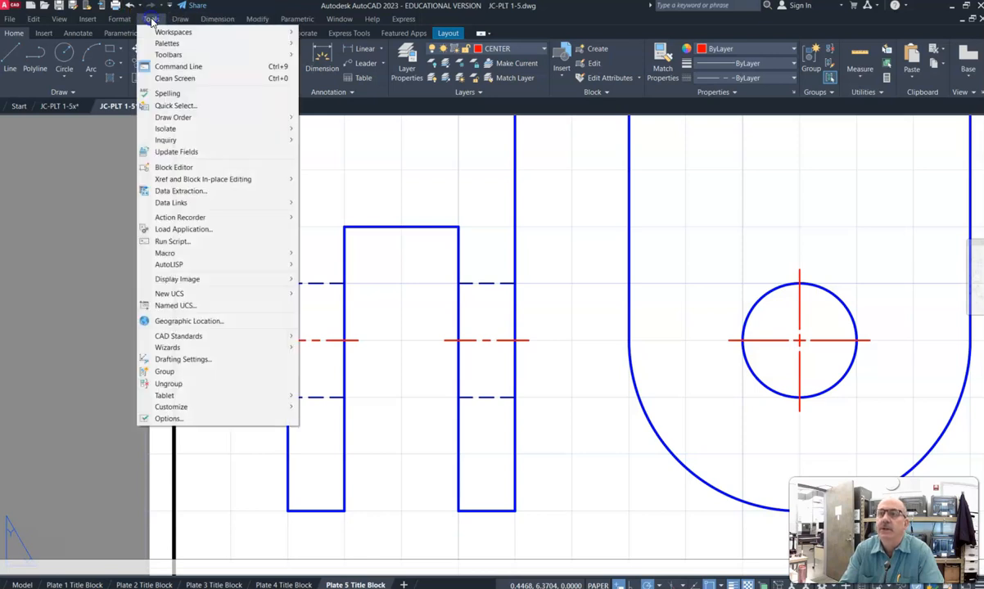
click(196, 359)
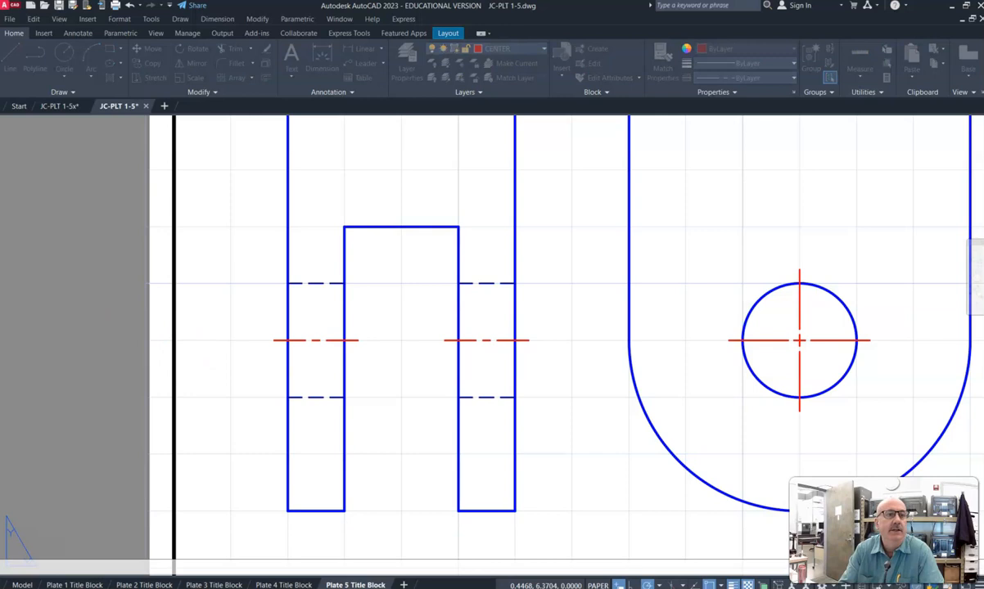
drag(357, 57, 377, 121)
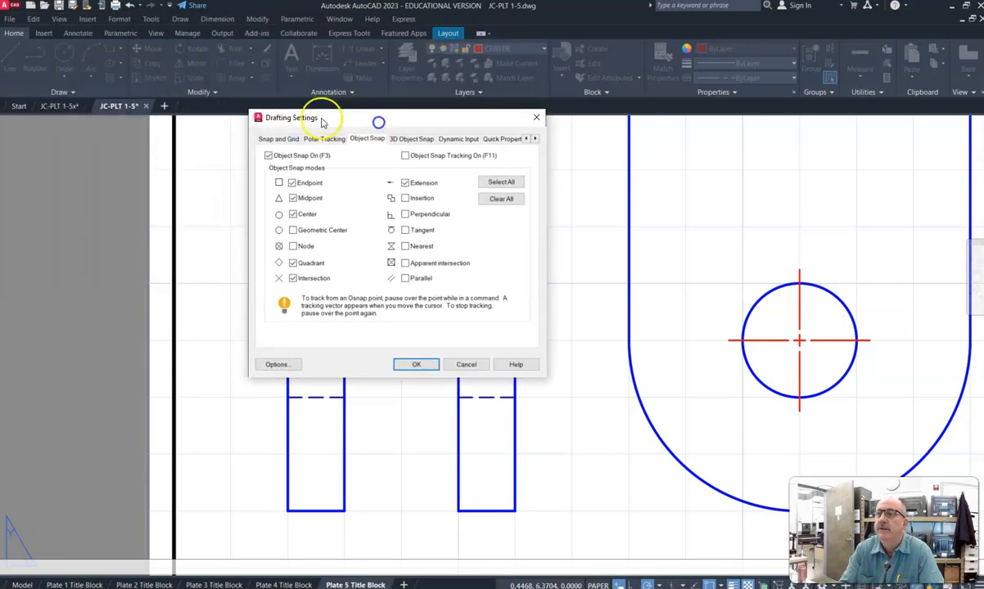
click(282, 139)
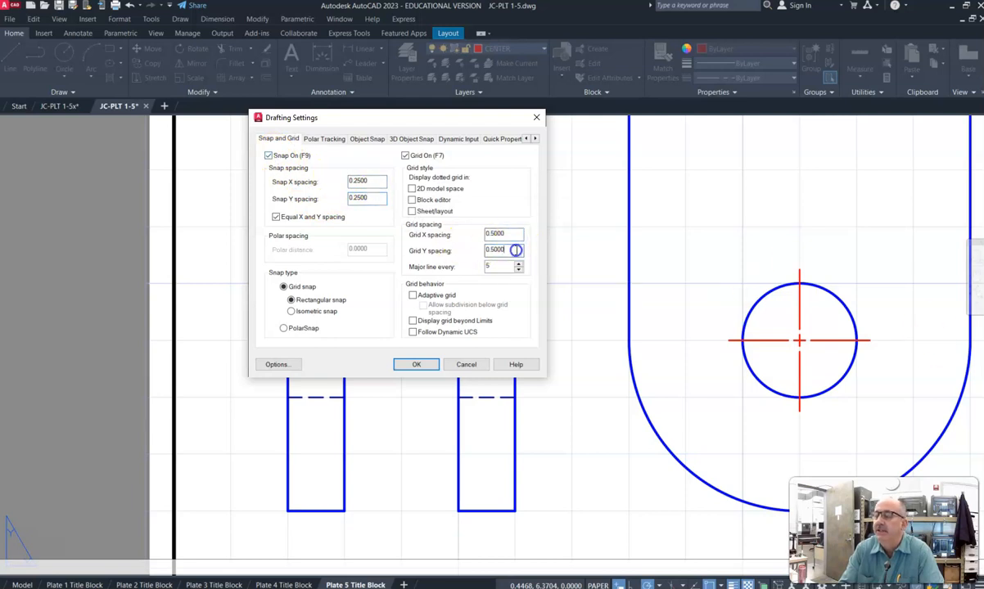
click(484, 233)
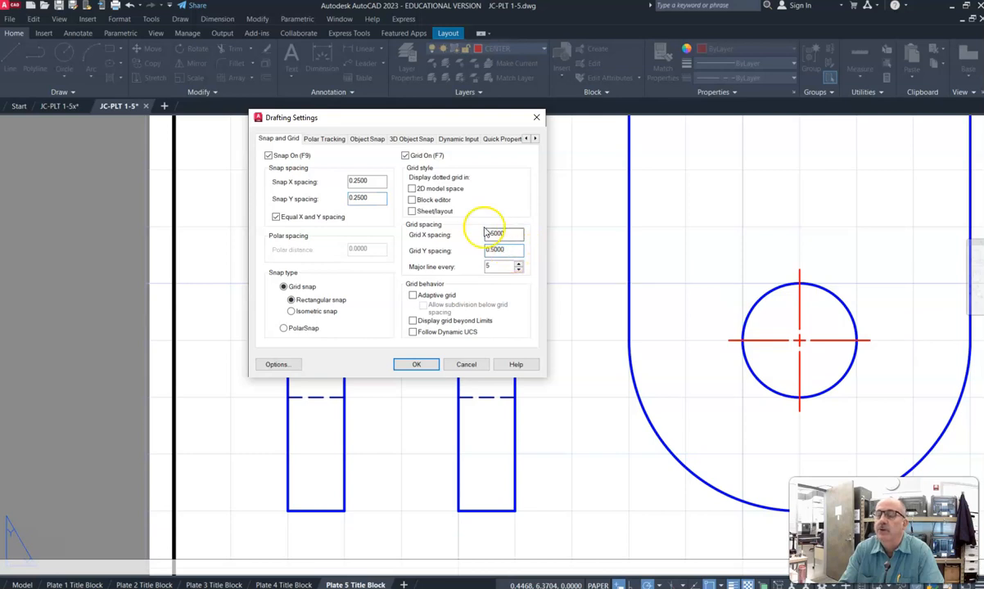
click(327, 139)
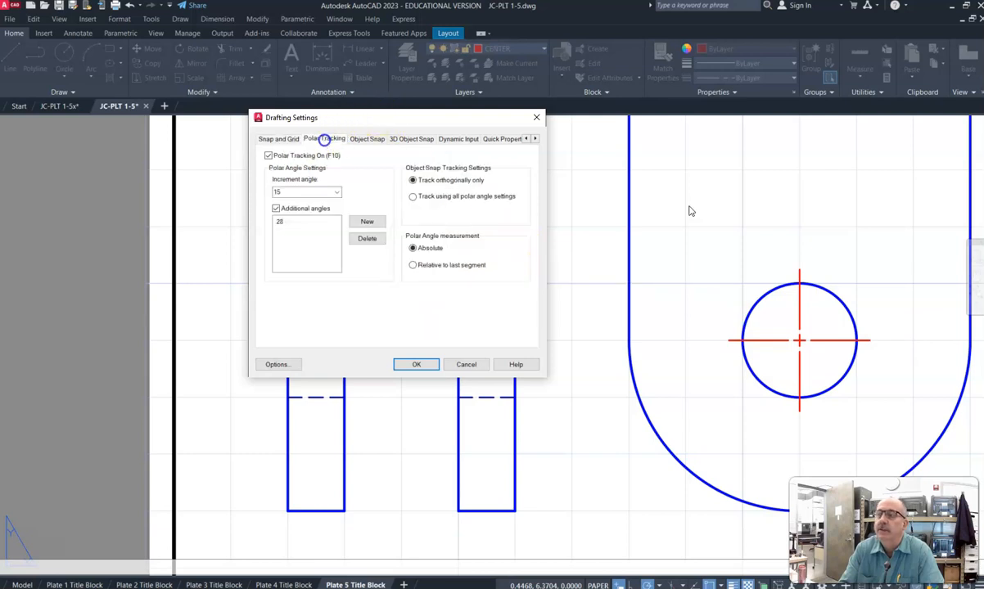
click(368, 141)
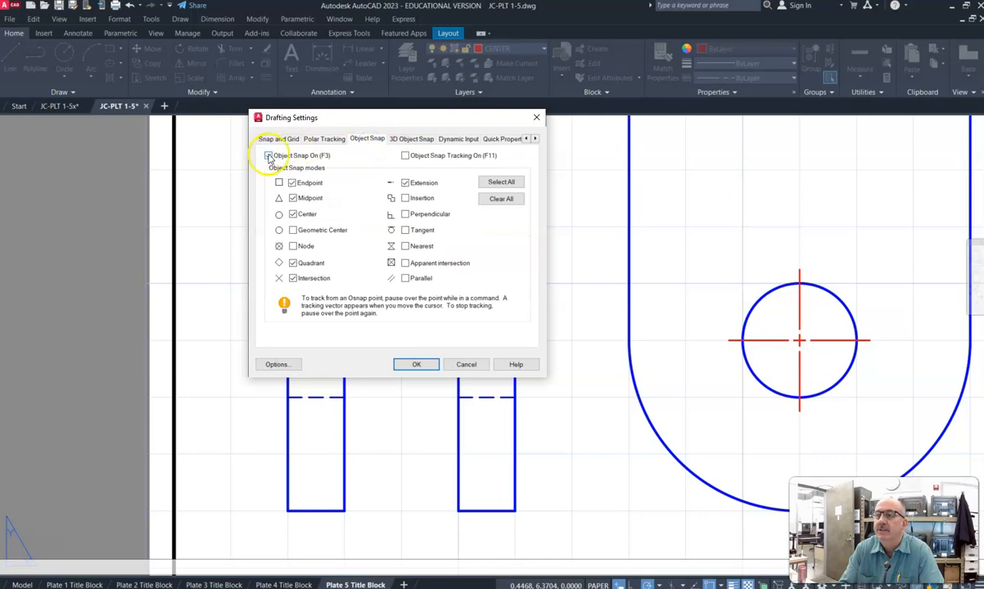
click(413, 365)
Erase the center mark from the circle in the upper end of the narrow slotted view.
scroll(389, 281, down, 3)
middle_drag(389, 281, 338, 319)
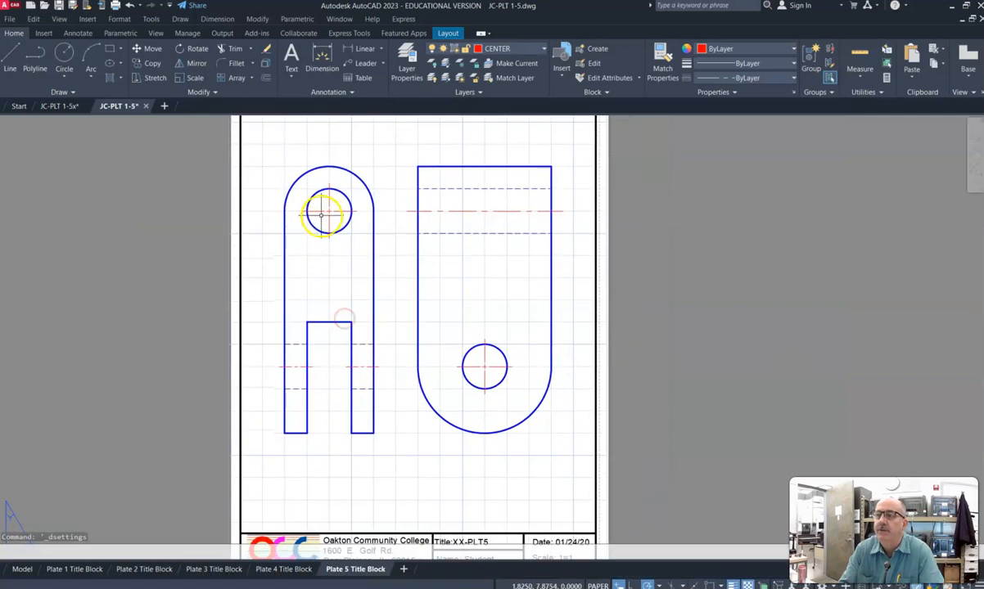
click(336, 208)
click(316, 222)
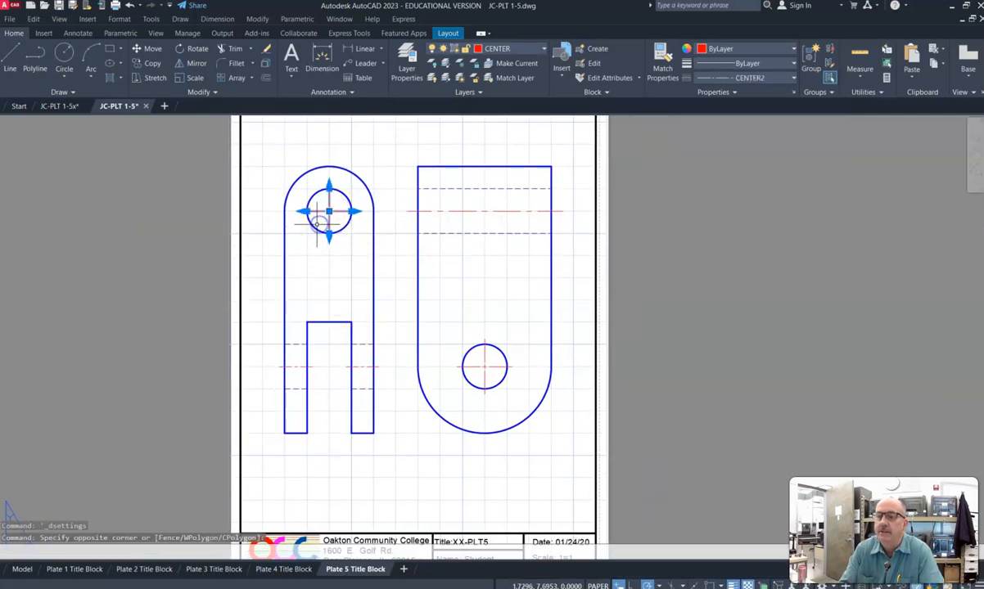
key(Delete)
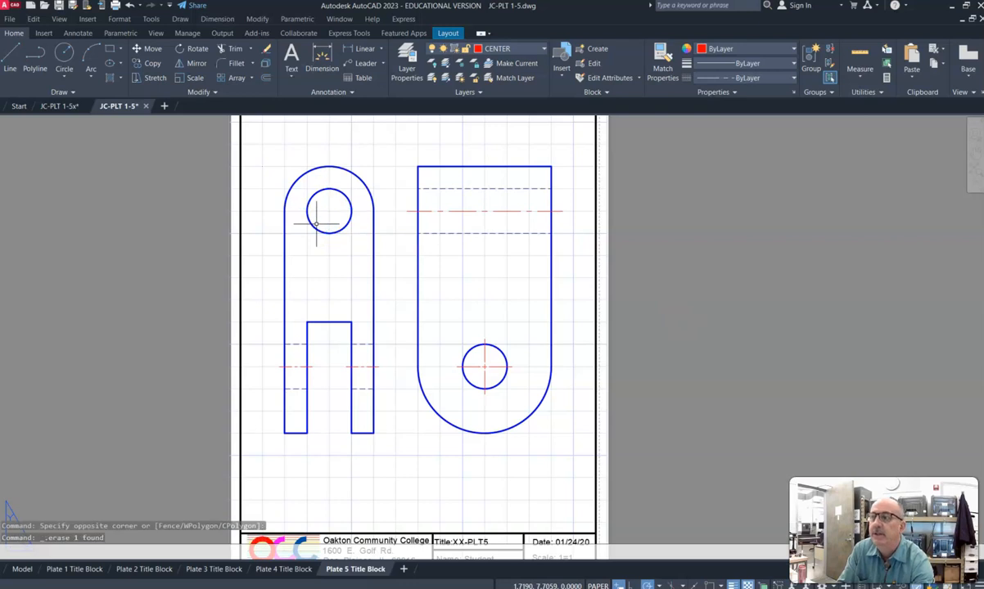
Make CENTER the current layer.
click(524, 51)
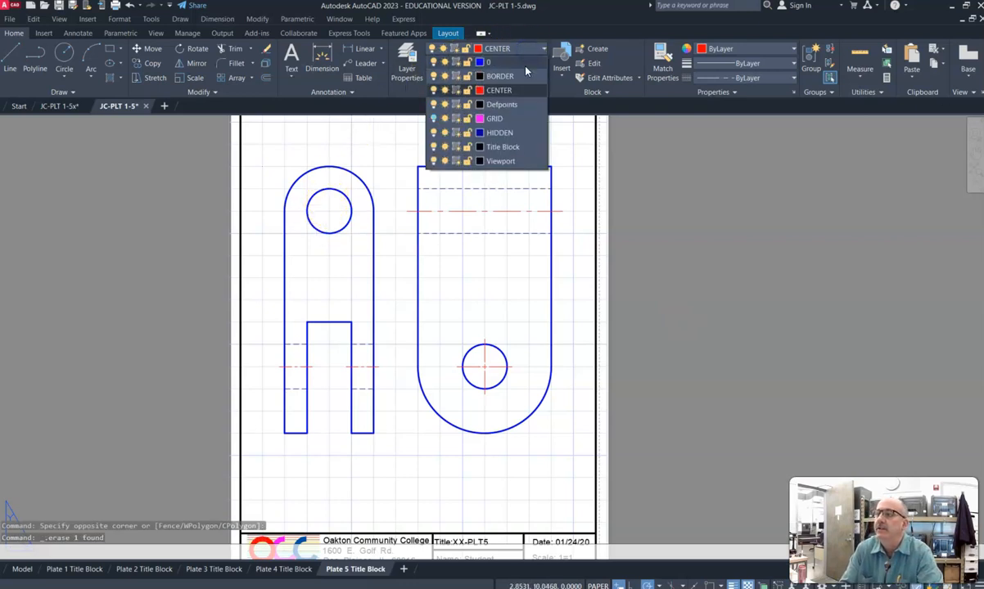
click(524, 91)
click(296, 162)
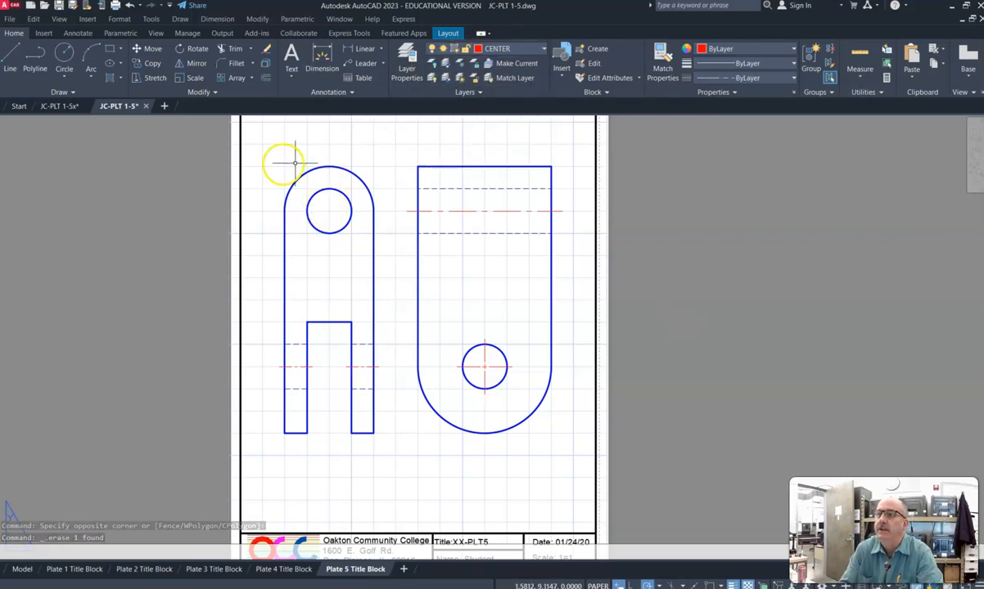
Erase the horizontal centerline between the long hidden lines and the center mark of the circle in the wide view.
click(70, 33)
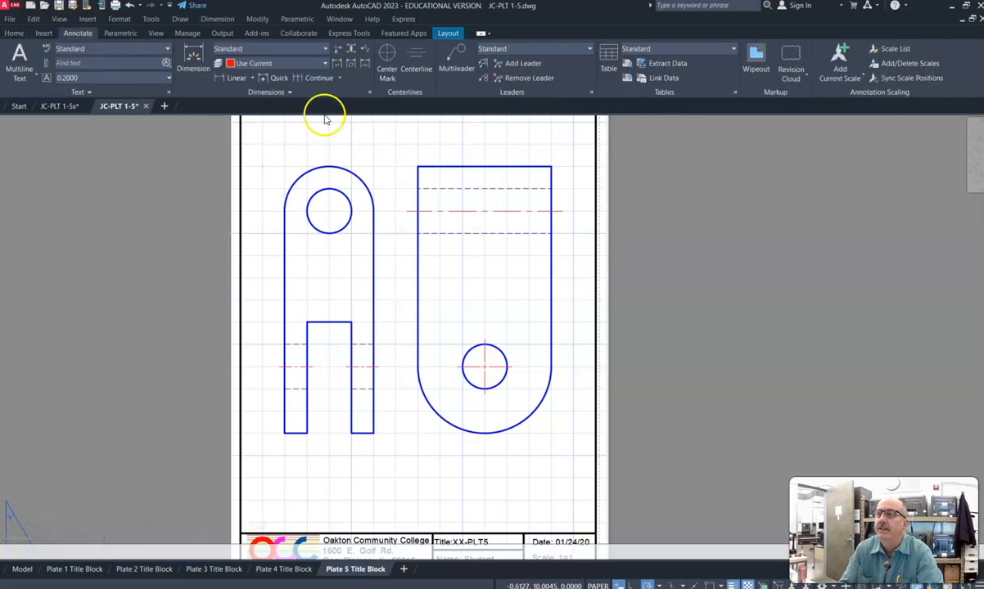
click(412, 72)
click(474, 195)
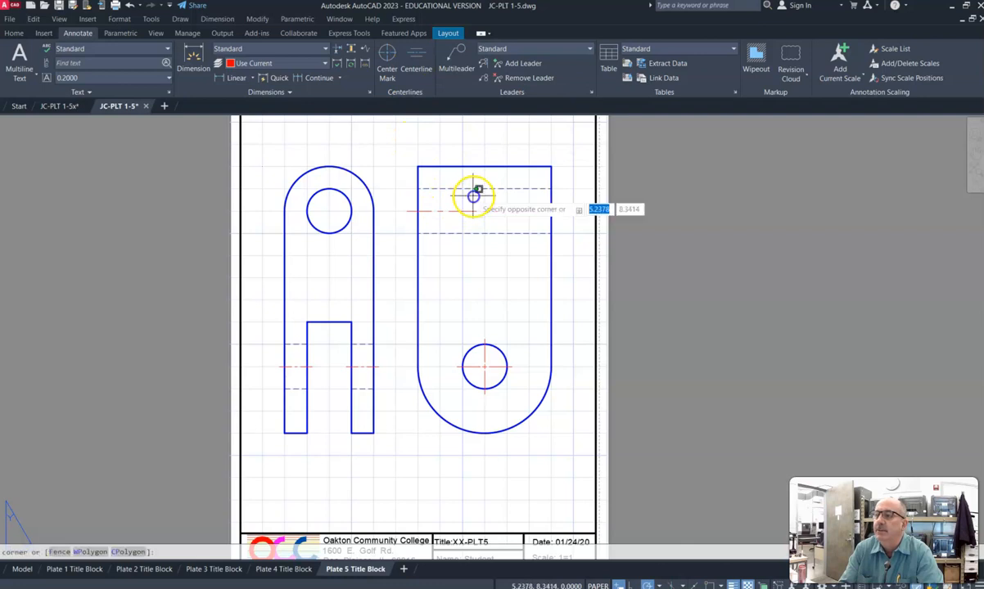
click(453, 232)
key(Delete)
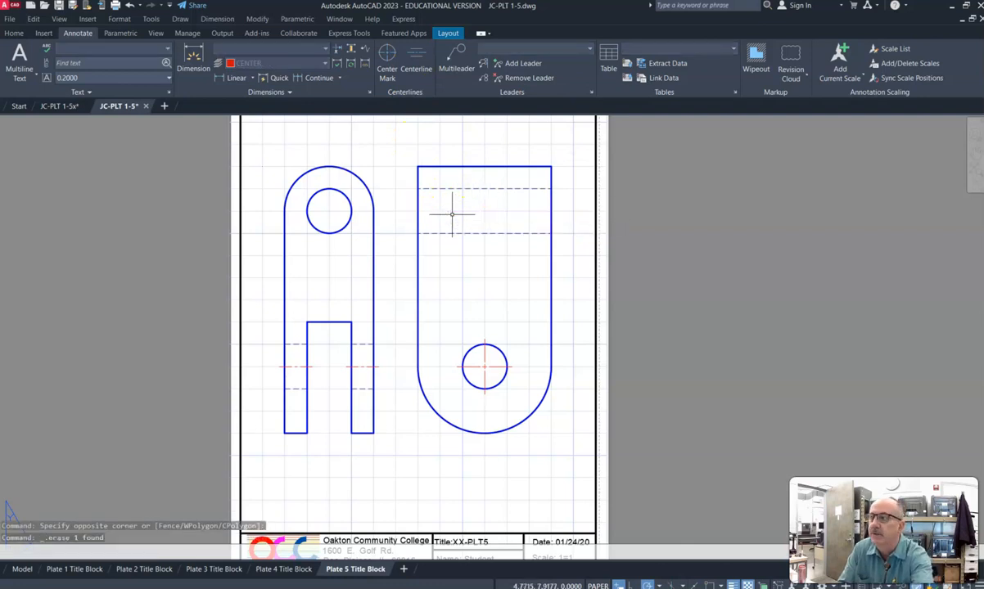
click(483, 365)
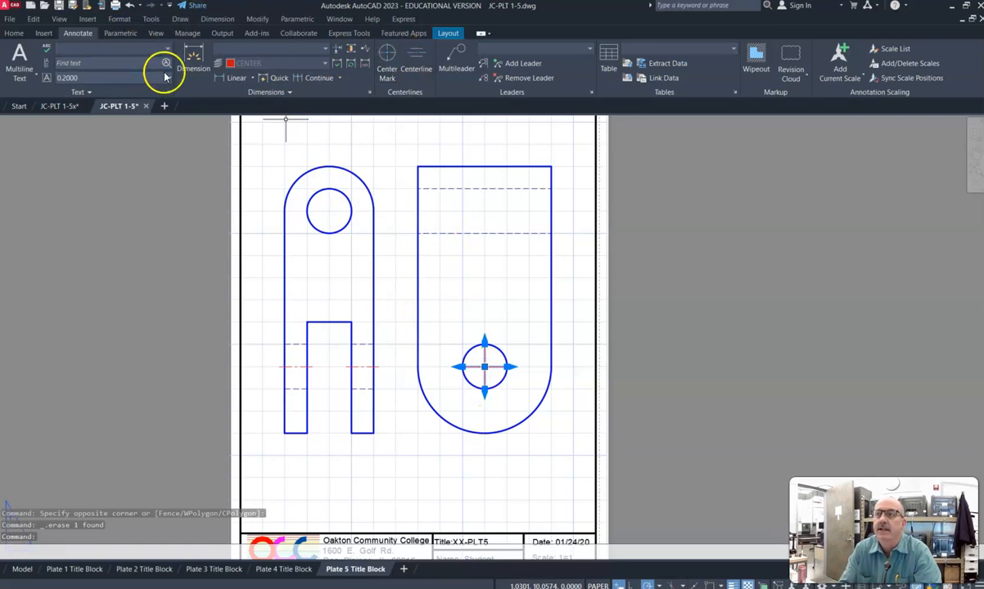
key(Delete)
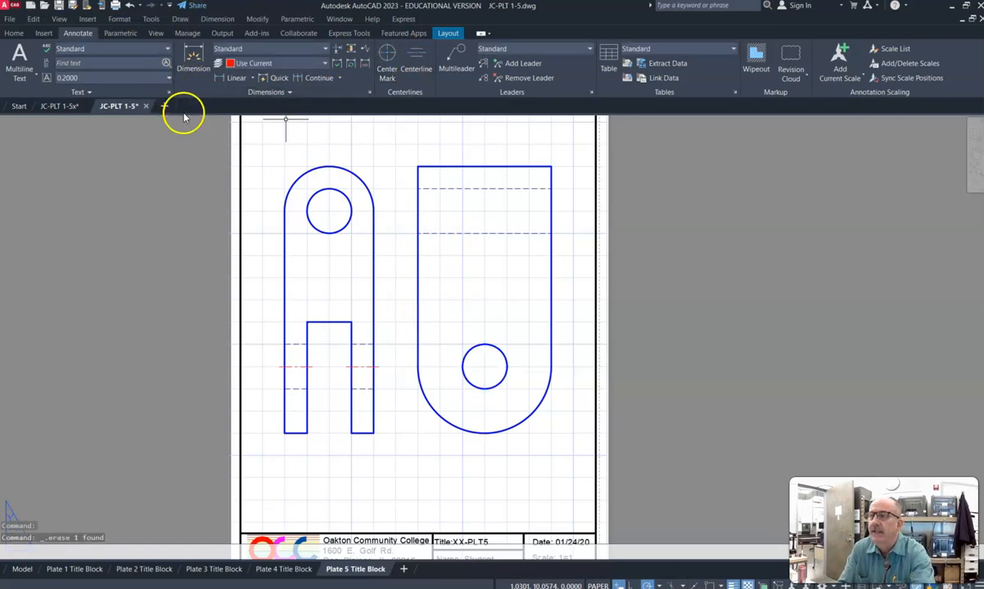
Add center marks to the upper circle of the narrow view and the lower circle of the wide view.
click(387, 58)
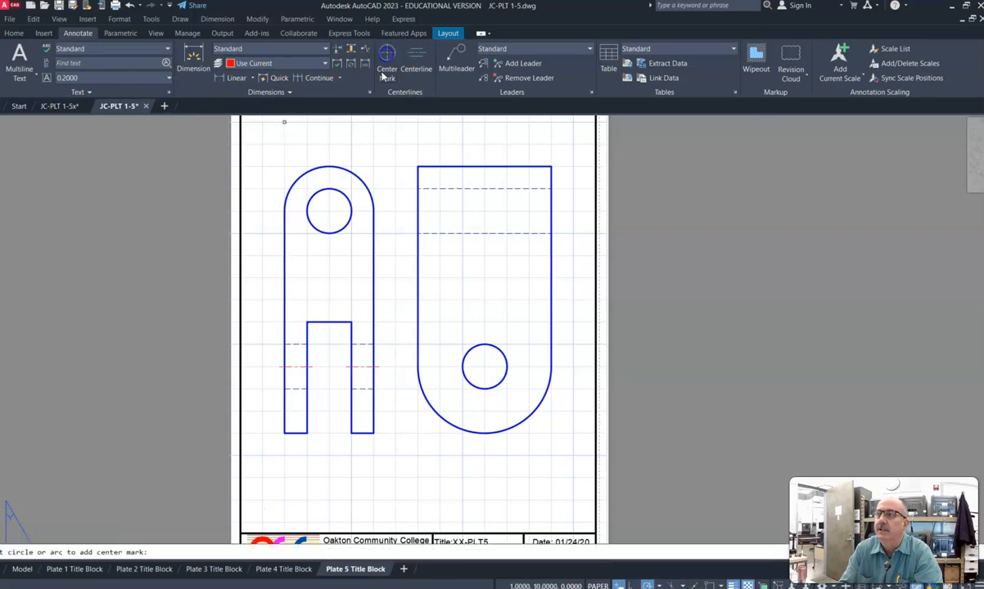
click(350, 213)
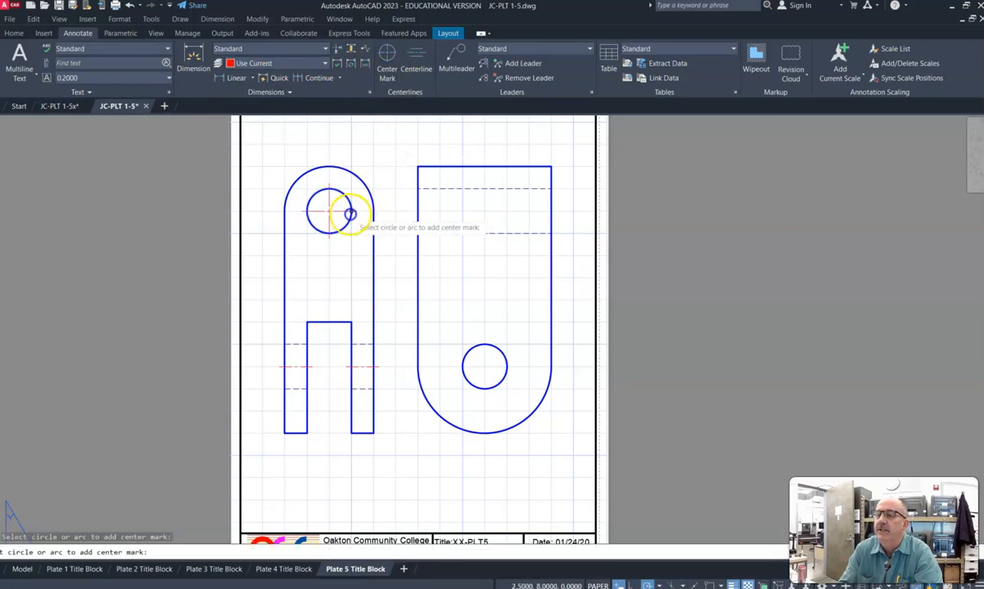
click(485, 367)
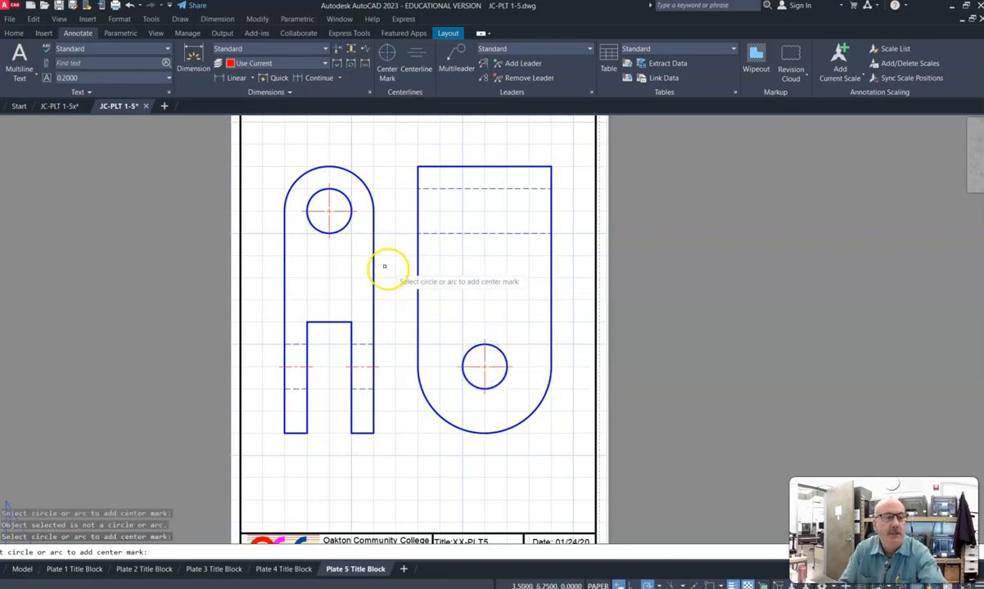
key(Escape)
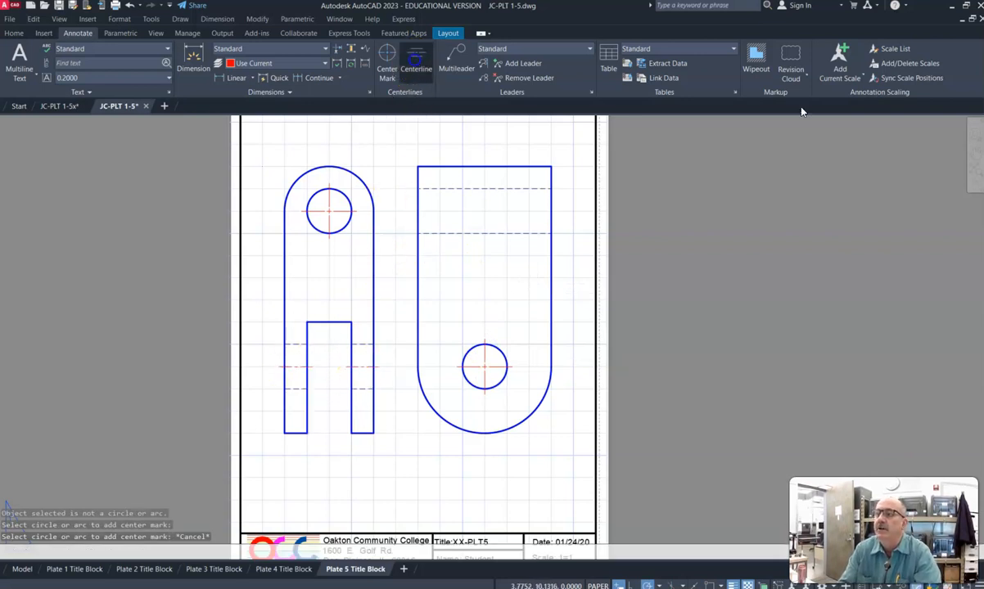
Add a centerline between the two long horizontal hidden lines in the wide view.
click(416, 65)
click(462, 233)
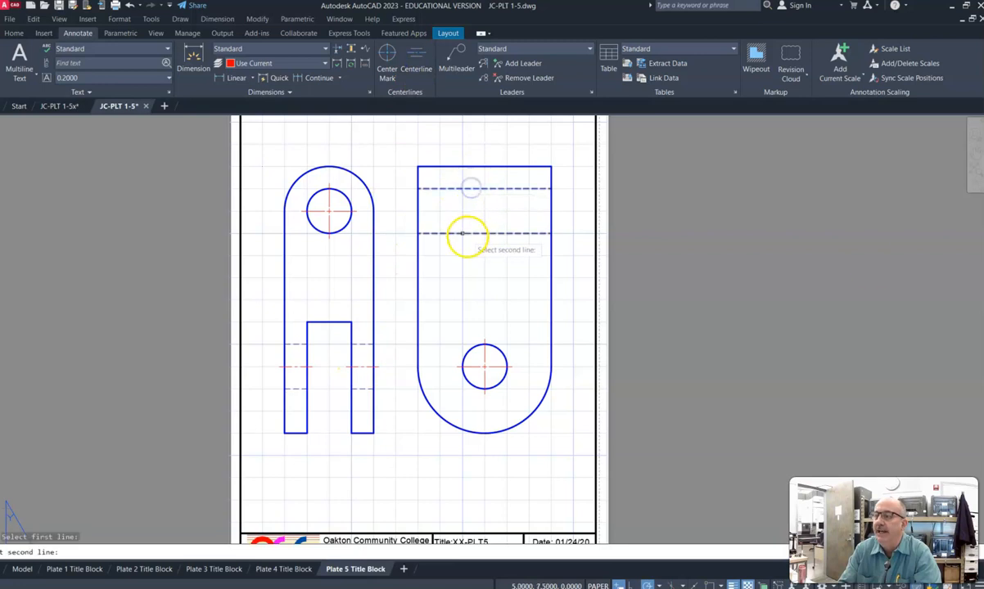
click(469, 236)
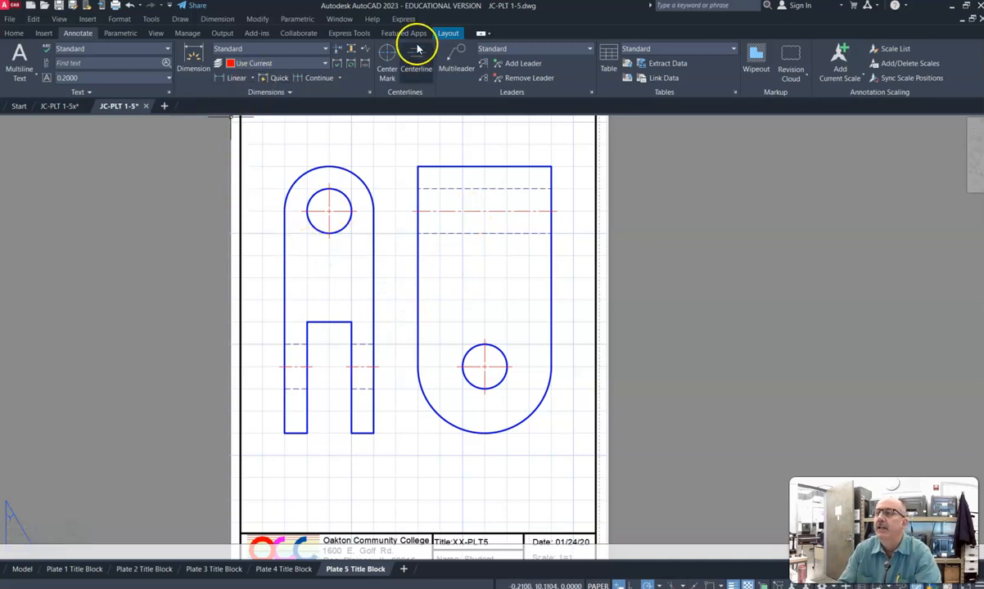
Make HIDDEN the current layer.
click(14, 32)
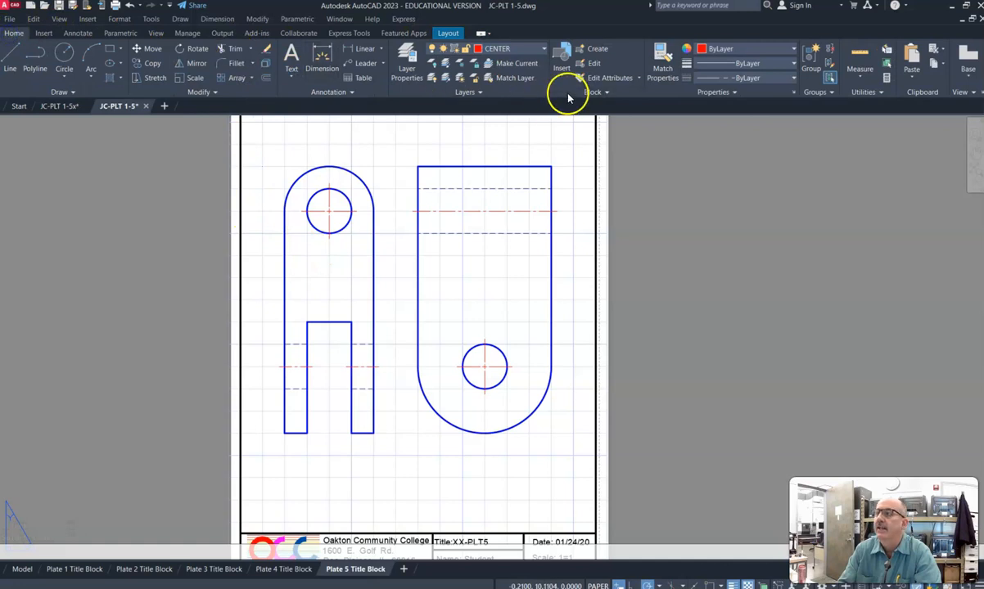
click(535, 52)
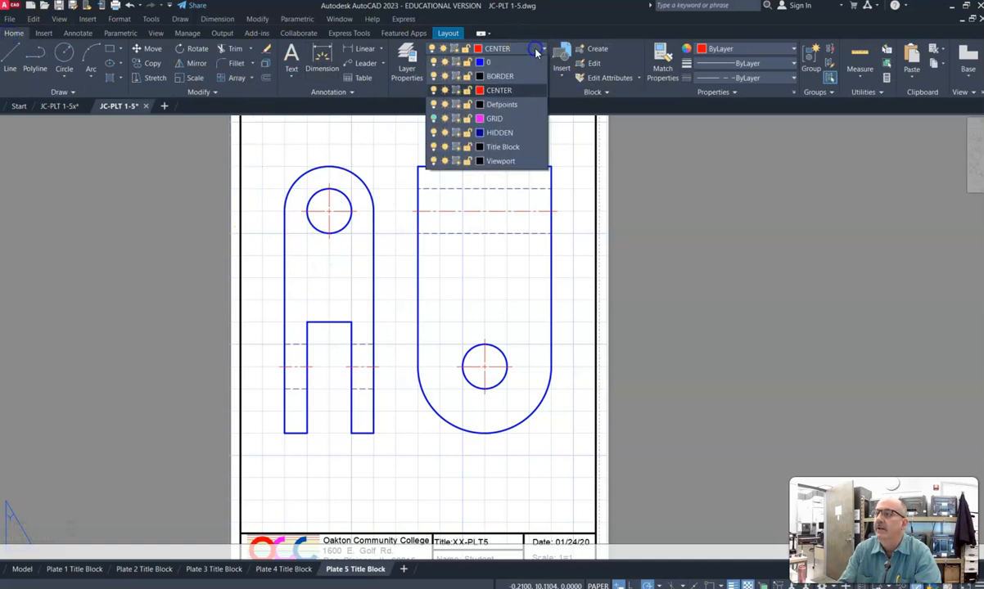
click(512, 134)
Erase the two long hidden lines in the wide view and the four short hidden lines on the narrow view's legs.
click(521, 178)
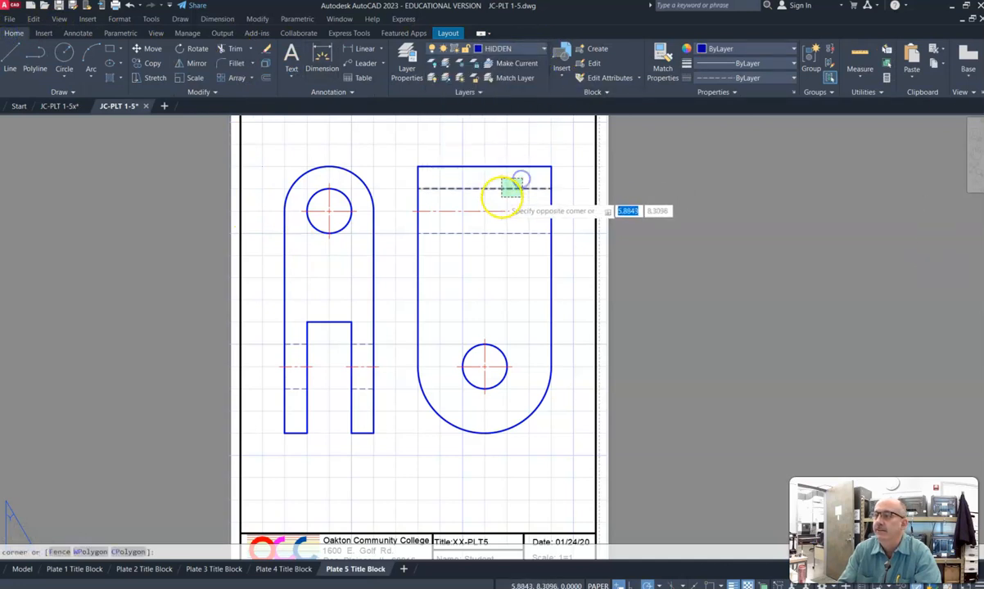
click(502, 197)
click(505, 227)
click(487, 244)
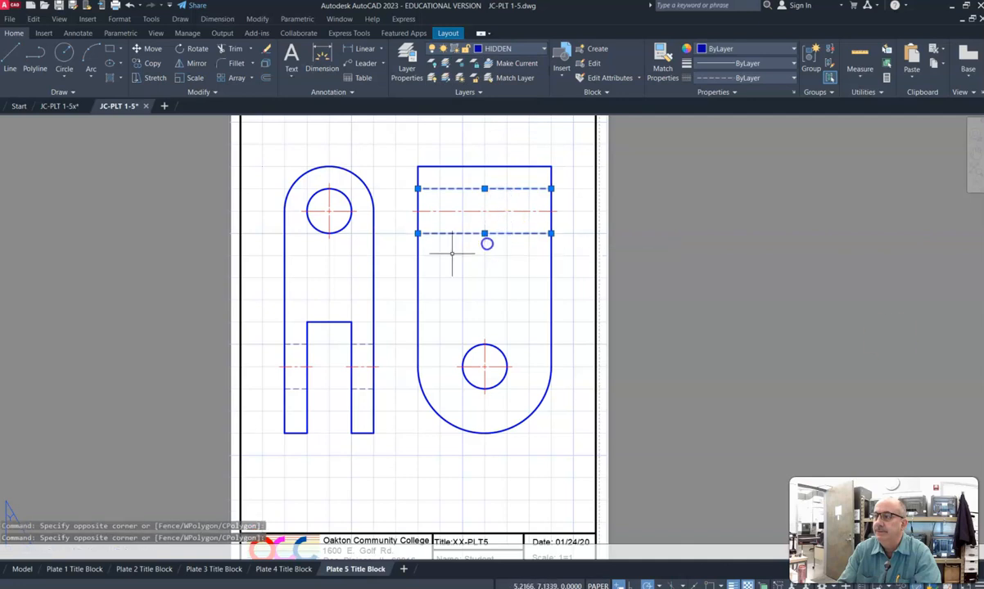
click(366, 344)
click(365, 389)
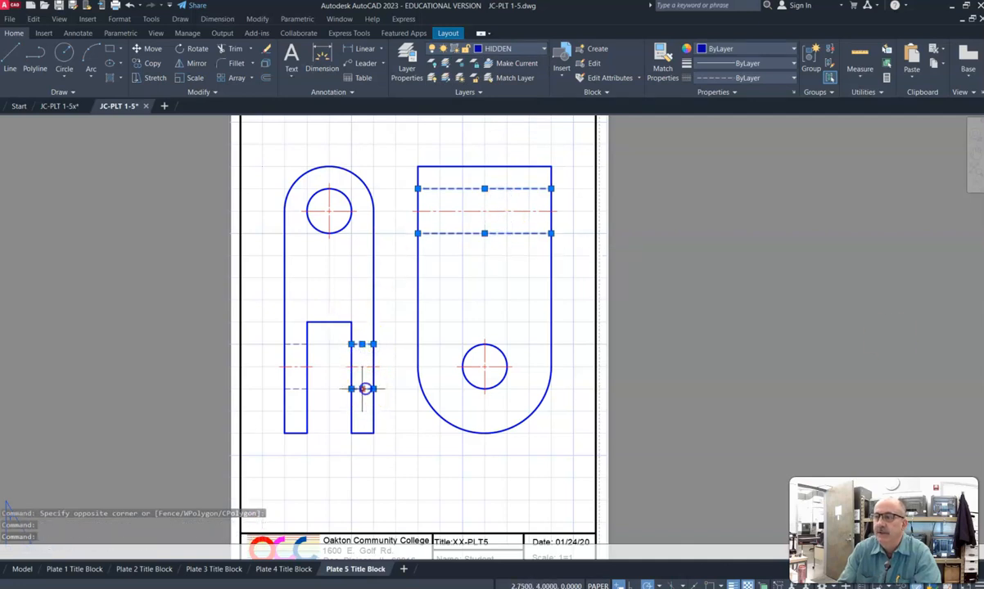
click(292, 345)
click(296, 390)
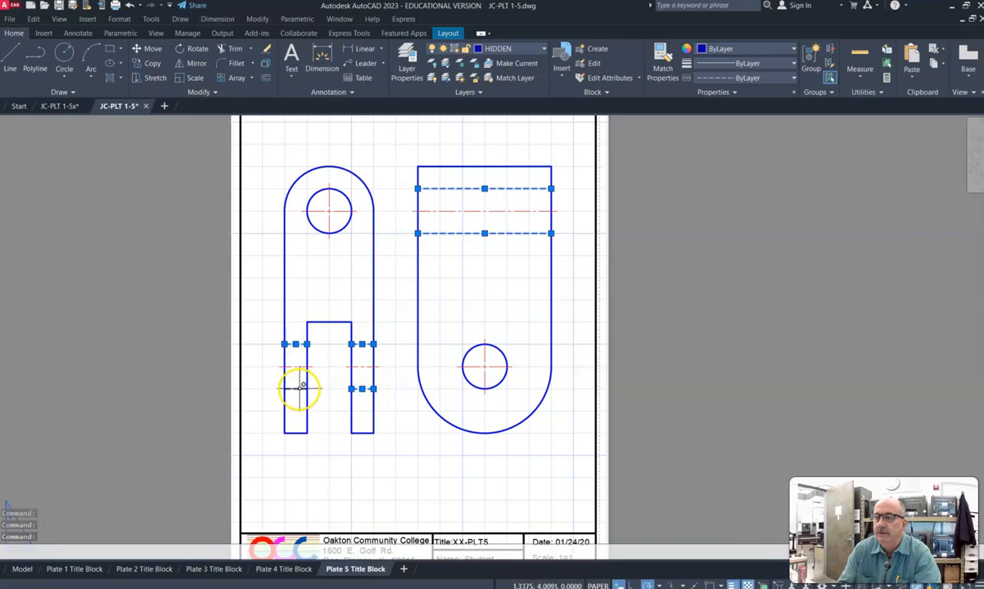
key(Delete)
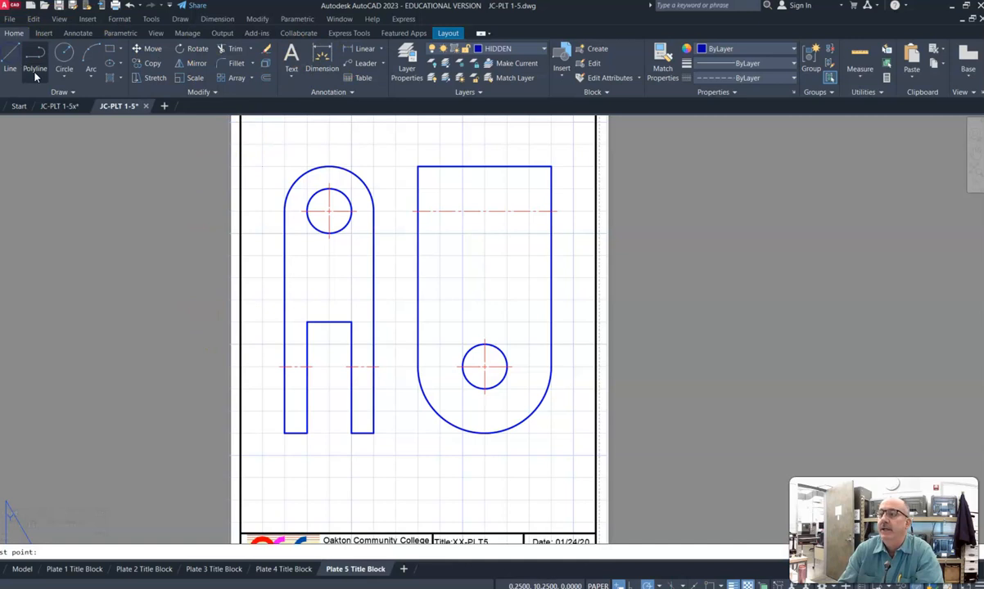
Draw a horizontal hidden line across the wide view, level with the top of the narrow view's circle.
click(11, 55)
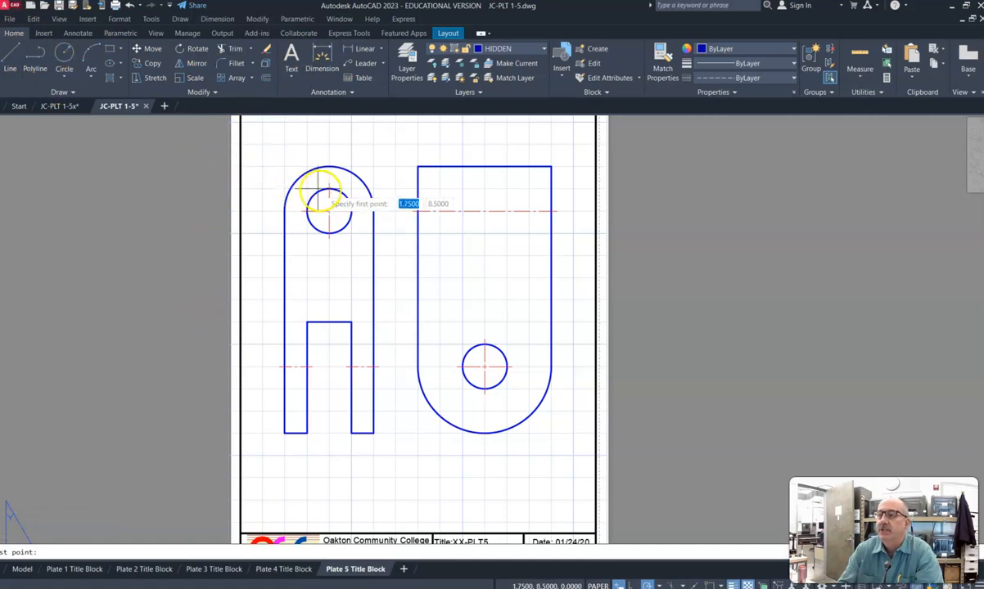
click(417, 190)
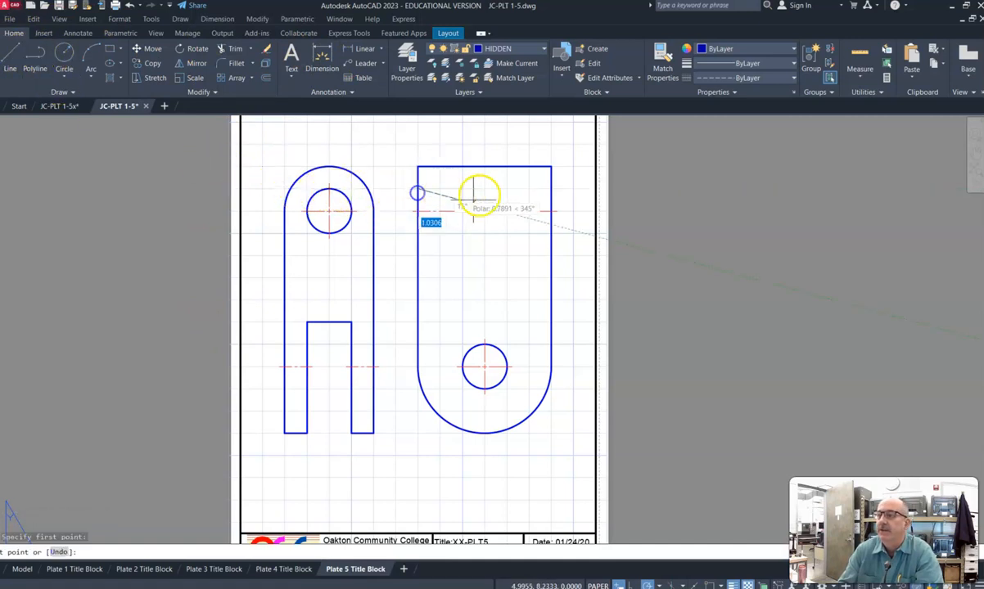
click(549, 192)
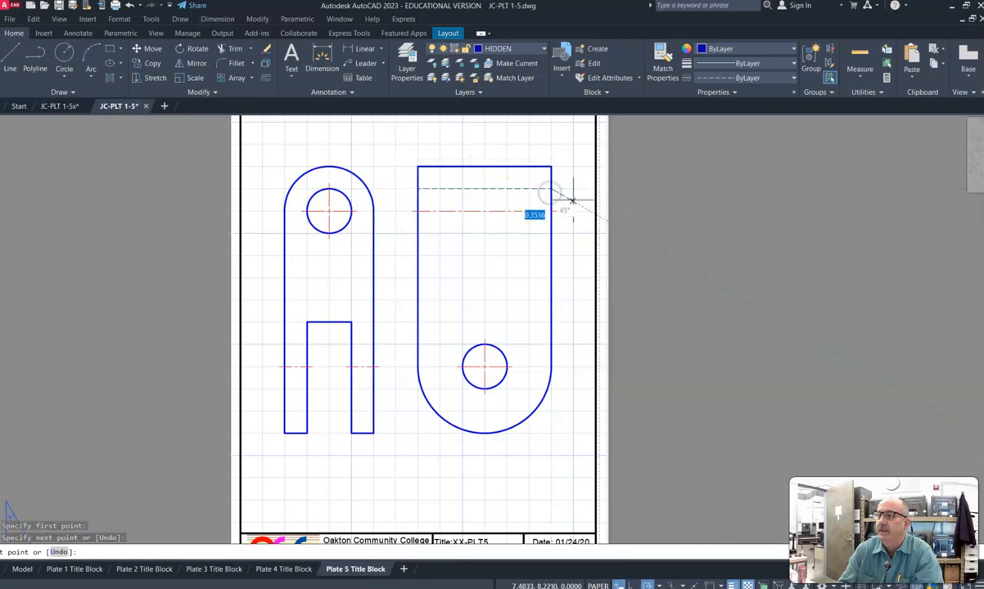
right_click(585, 199)
click(597, 207)
Draw a second hidden line across the wide view, level with the bottom of the narrow view's circle.
right_click(501, 221)
click(540, 219)
click(418, 233)
click(554, 233)
right_click(559, 236)
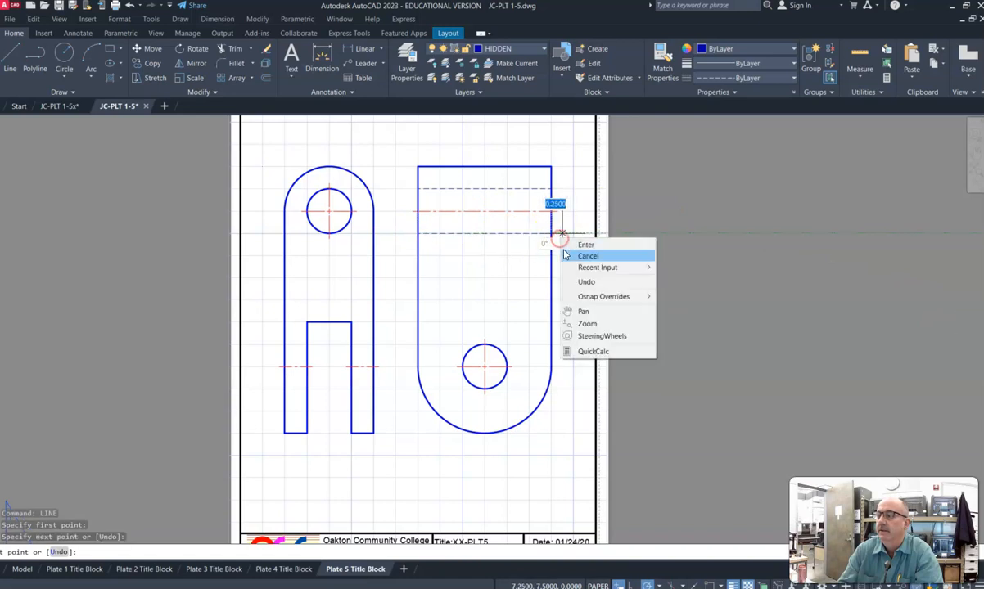
click(573, 242)
Draw a 0.5 long hidden line across the narrow view's right leg, level with the top of the wide view's circle.
scroll(556, 246, up, 2)
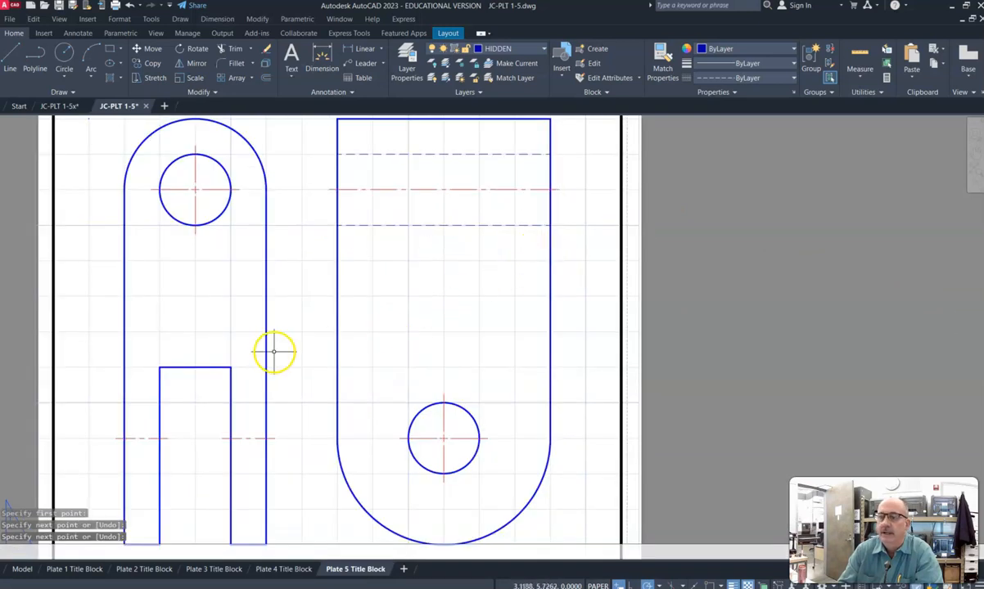
mouse_move(281, 336)
middle_down()
mouse_move(450, 202)
mouse_move(456, 210)
middle_up()
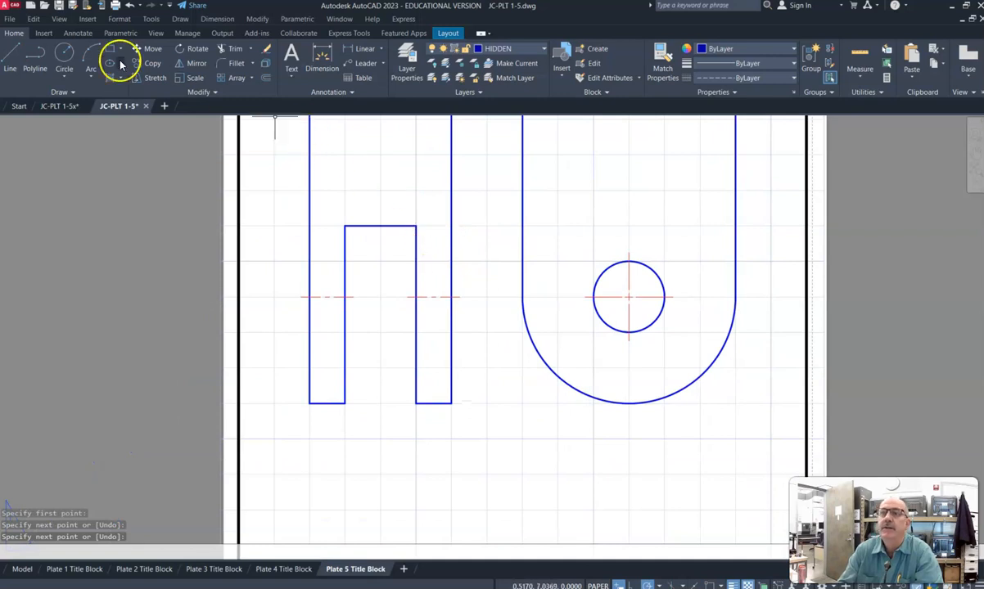
click(10, 57)
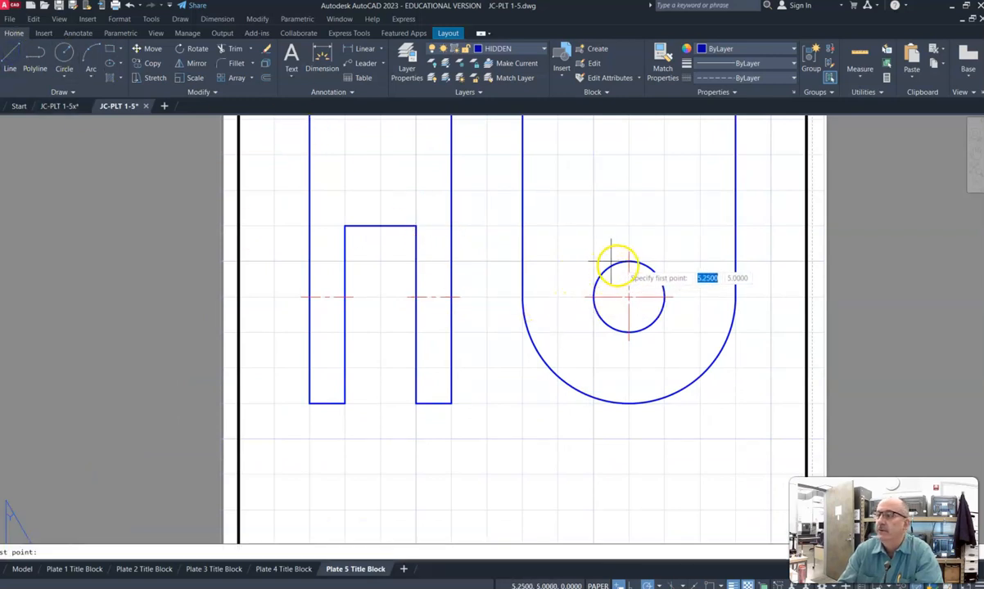
click(453, 262)
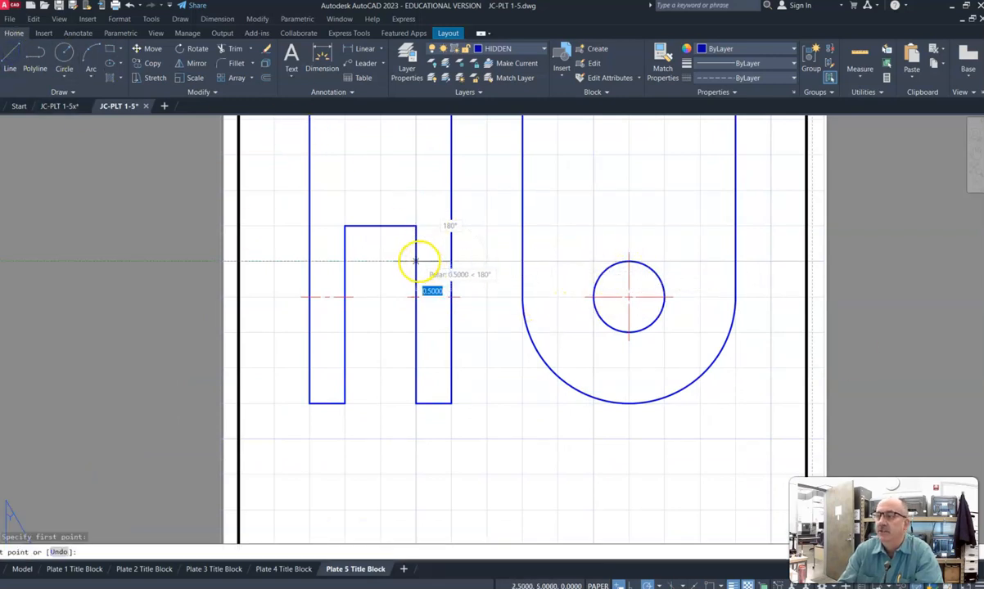
right_click(417, 260)
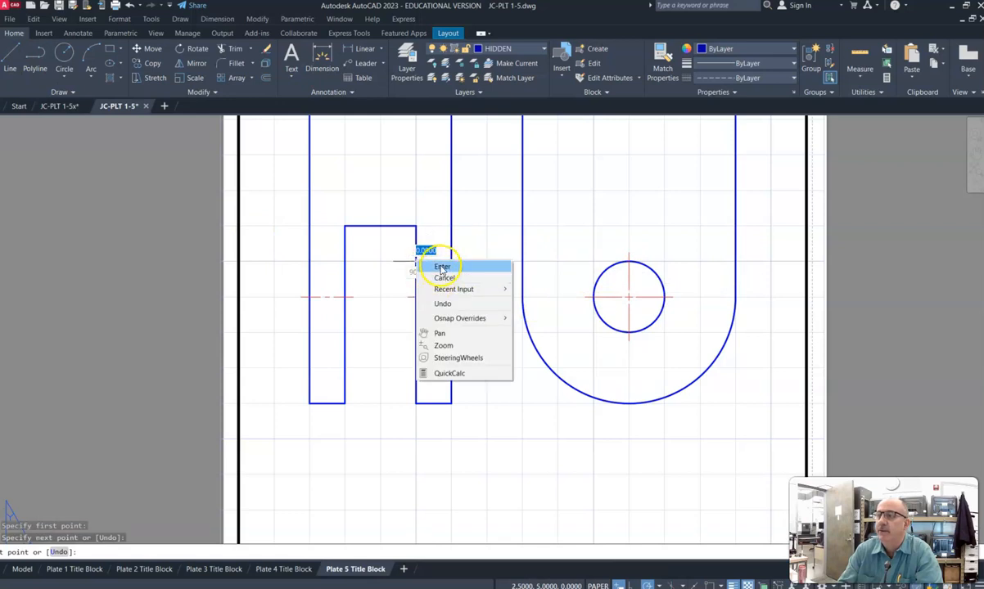
click(439, 266)
Draw a matching hidden line across the narrow view's left leg, level with the top of the wide view's circle.
scroll(429, 269, up, 6)
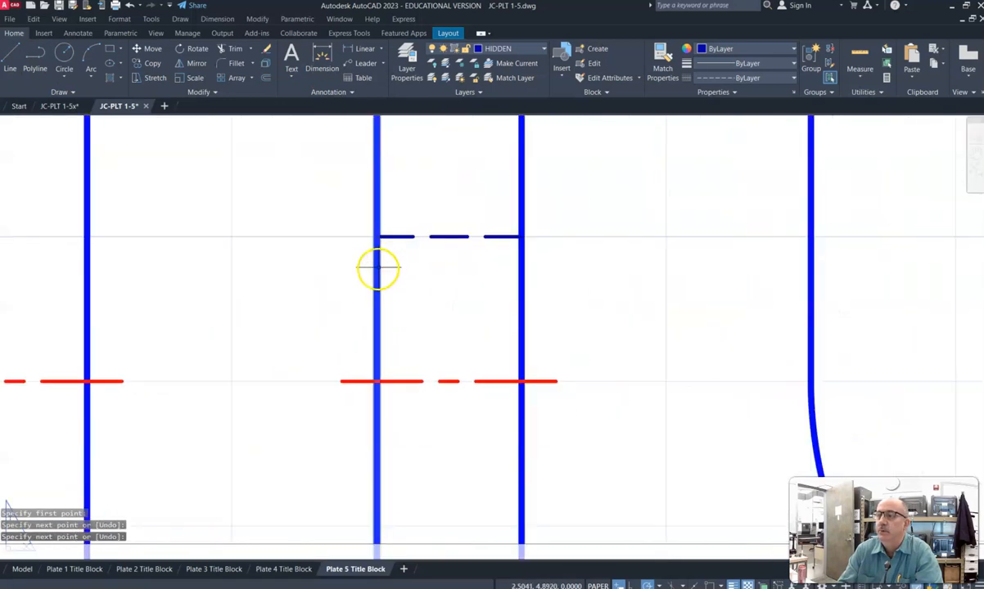
scroll(152, 247, down, 4)
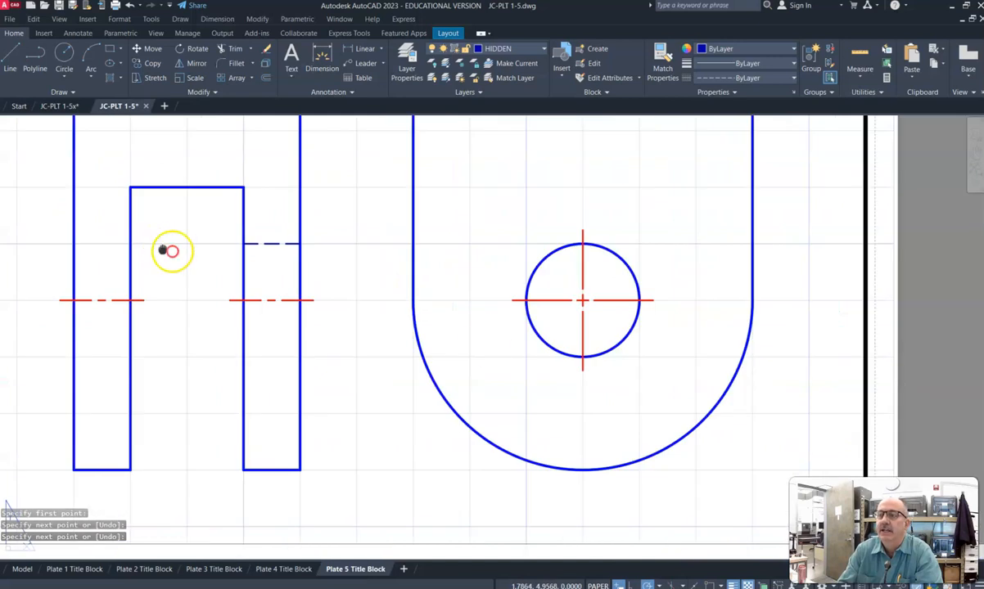
middle_drag(161, 248, 323, 286)
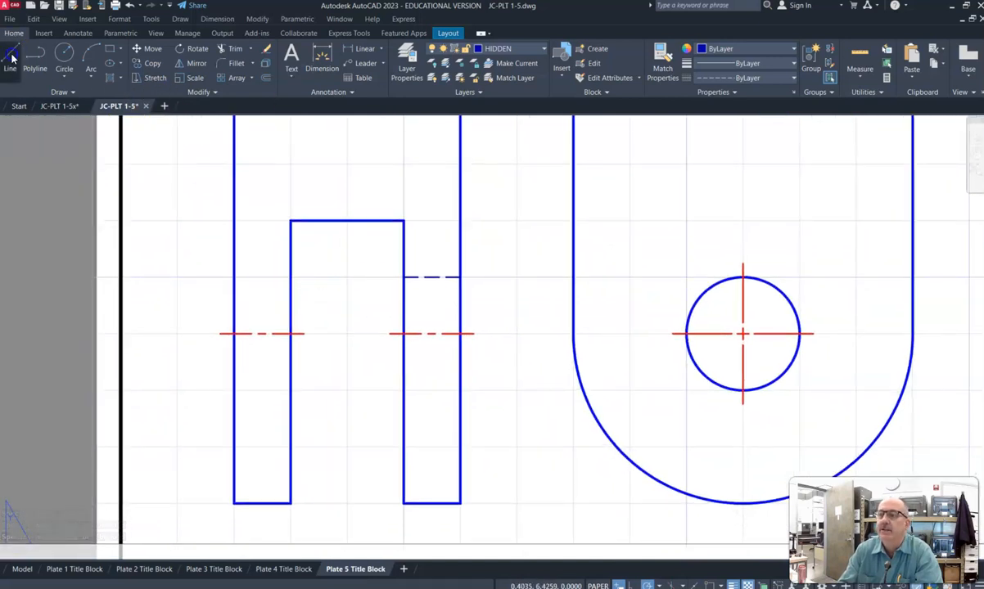
click(10, 54)
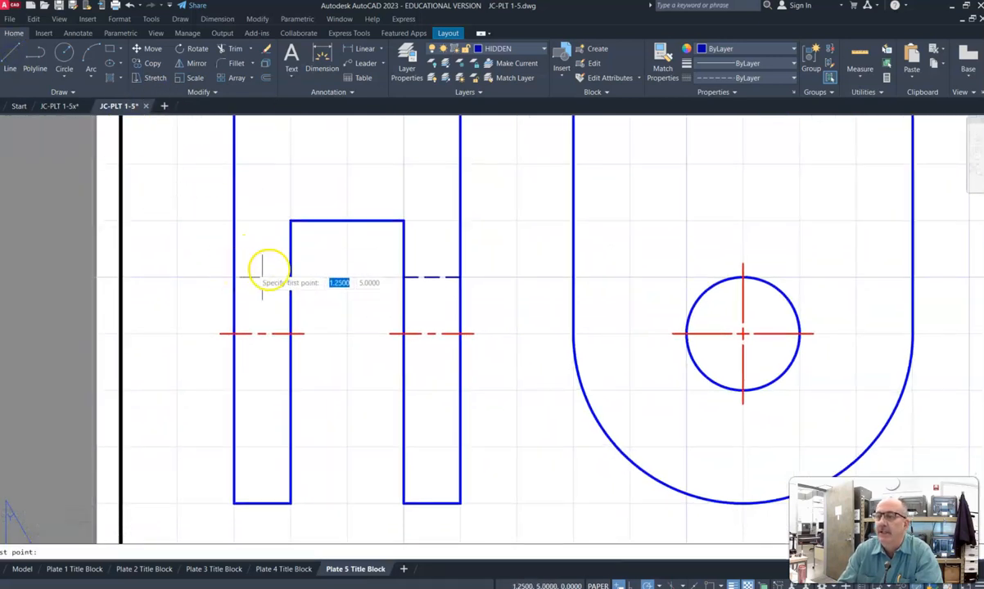
click(290, 277)
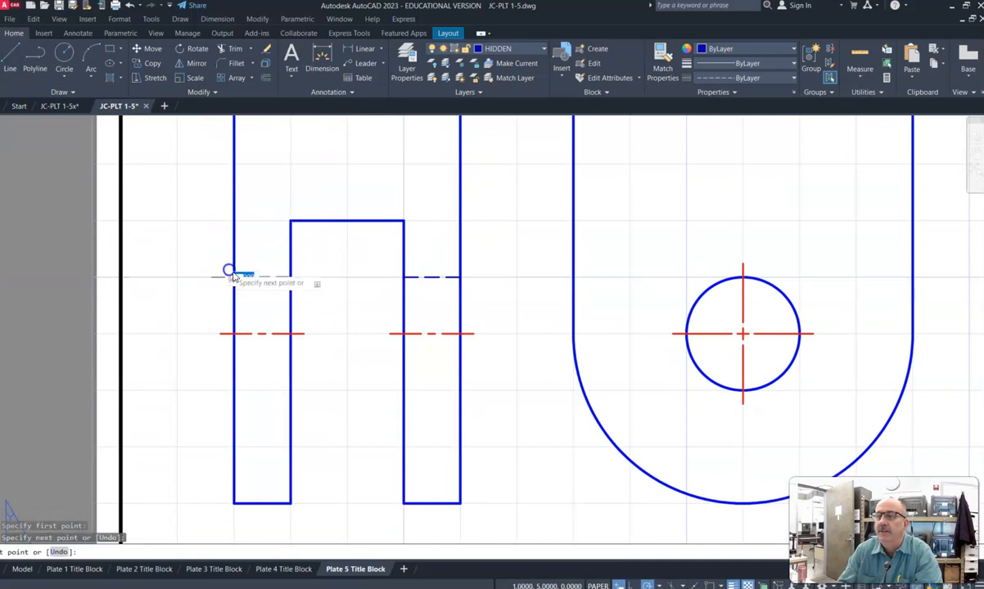
right_click(202, 281)
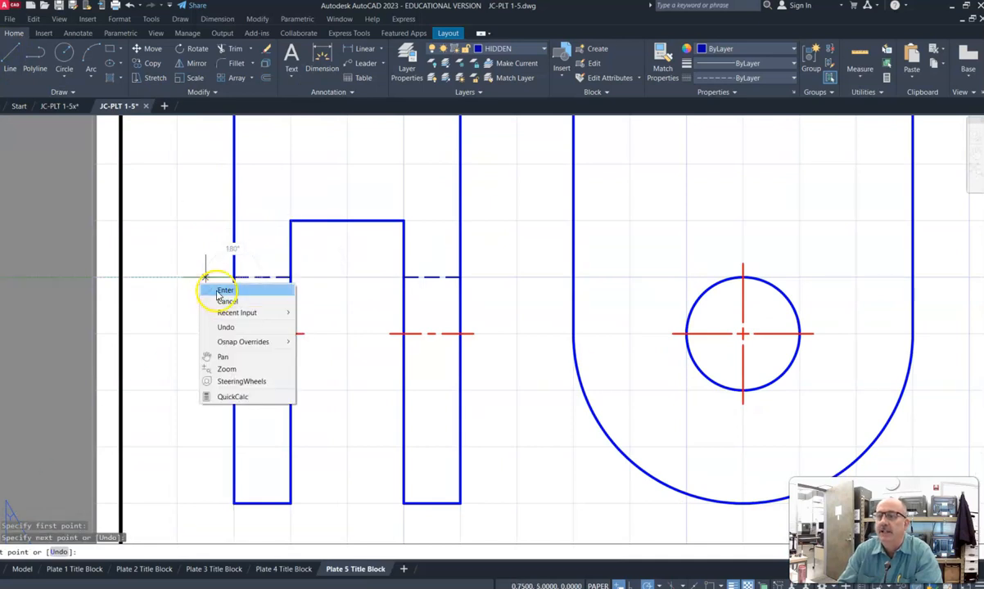
click(217, 290)
Draw a hidden line across the narrow view's left leg, level with the bottom of the wide view's circle.
scroll(237, 327, down, 3)
right_click(238, 328)
click(258, 333)
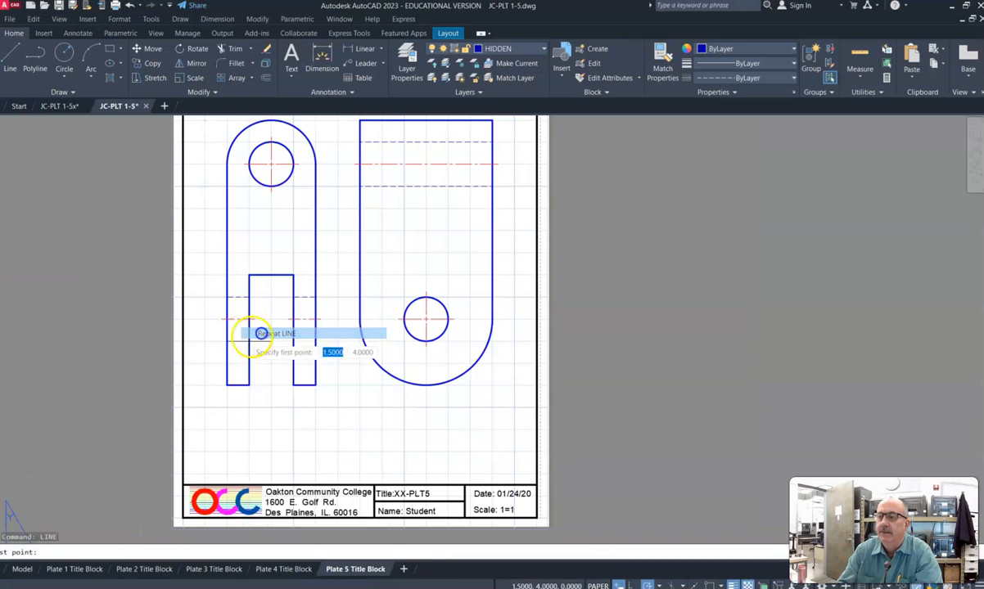
click(246, 340)
right_click(247, 338)
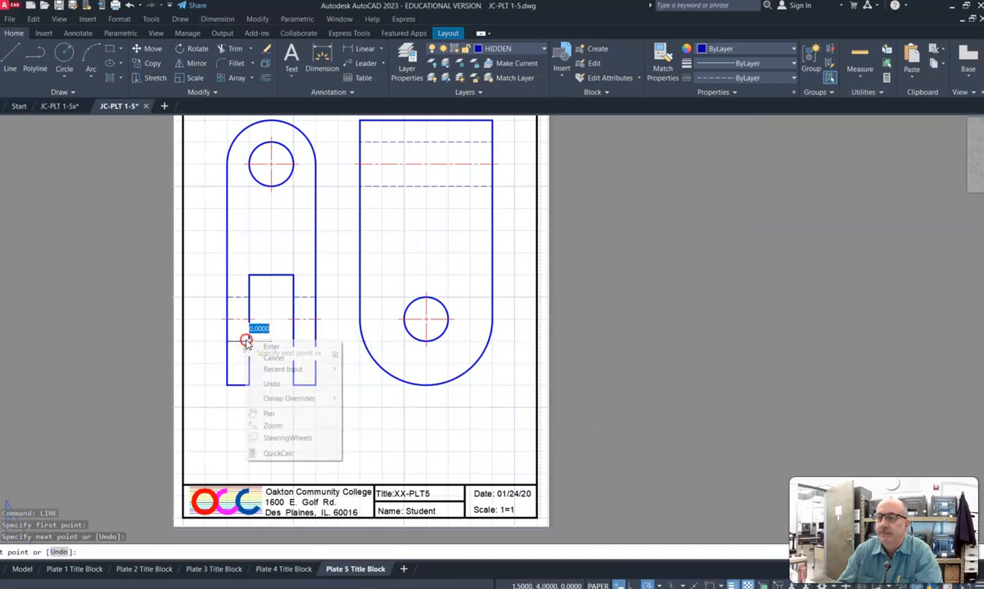
click(263, 344)
Draw a hidden line across the narrow view's right leg, level with the bottom of the wide view's circle.
right_click(271, 347)
click(282, 351)
click(295, 341)
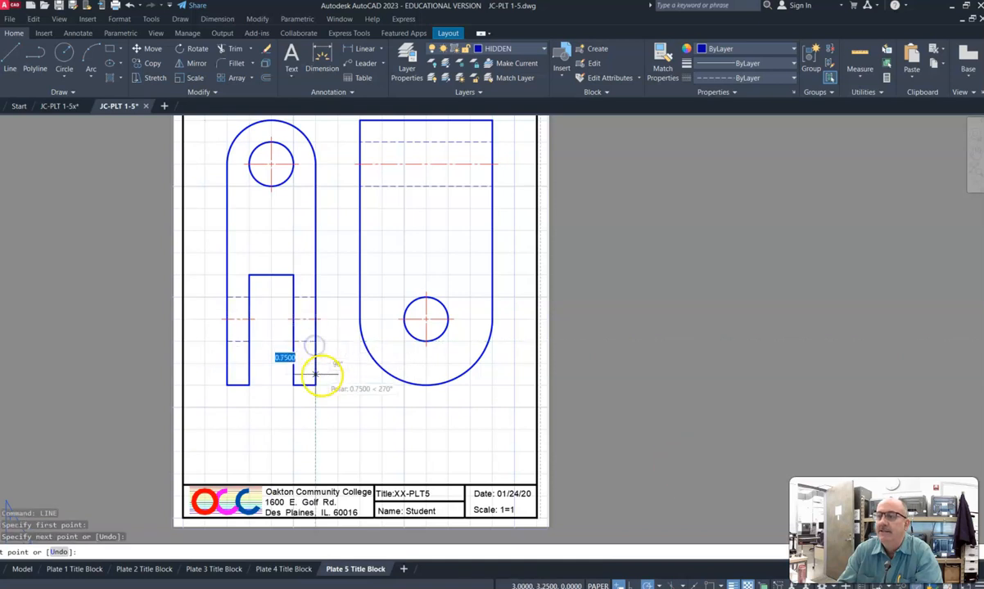
click(314, 355)
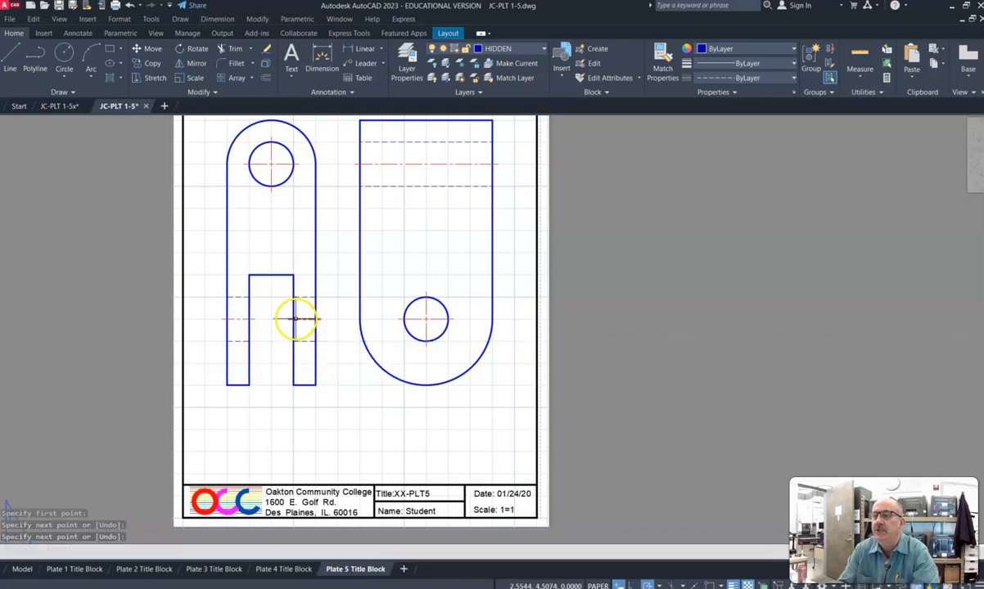
Set the global linetype scale factor to 1 with the LTSCALE command.
scroll(274, 308, down, 3)
scroll(266, 299, up, 10)
scroll(269, 276, down, 4)
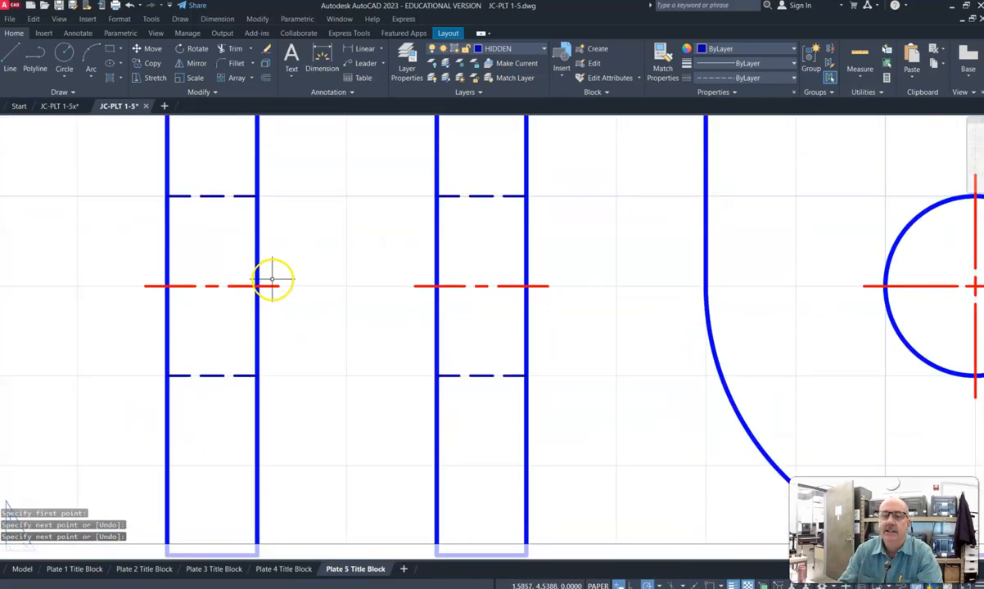
scroll(272, 278, down, 2)
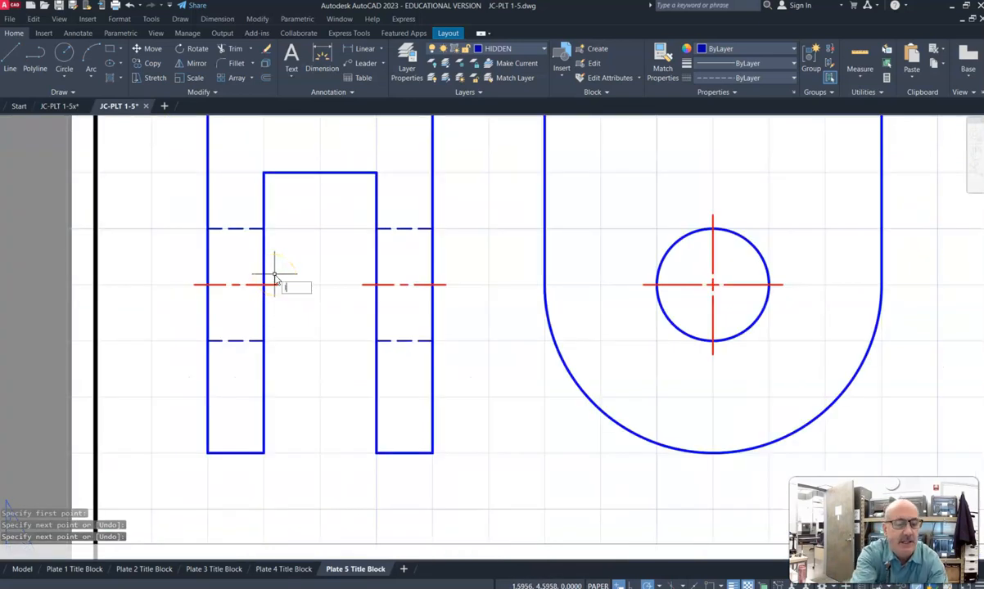
text(SCa)
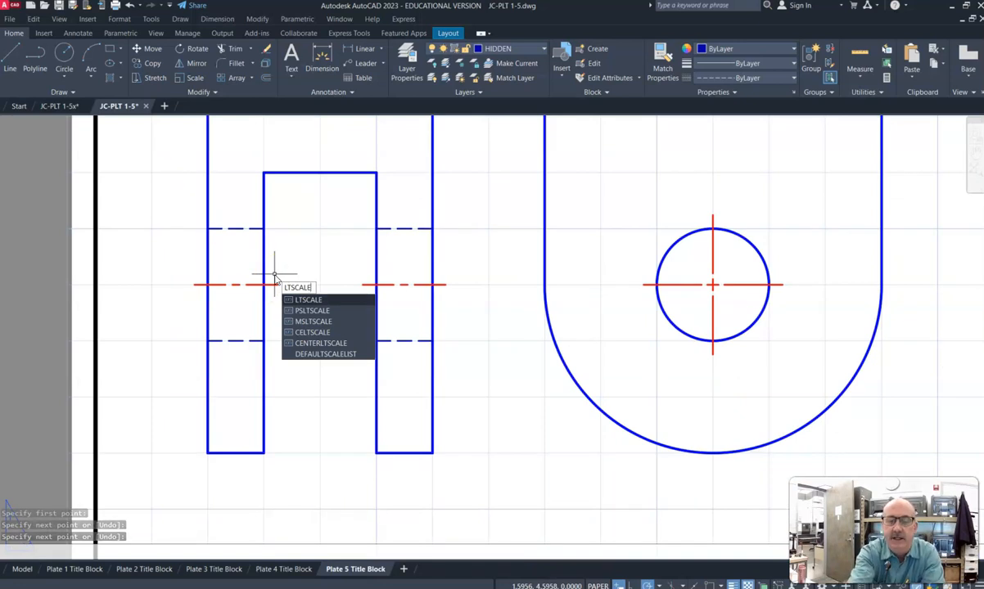
key(Return)
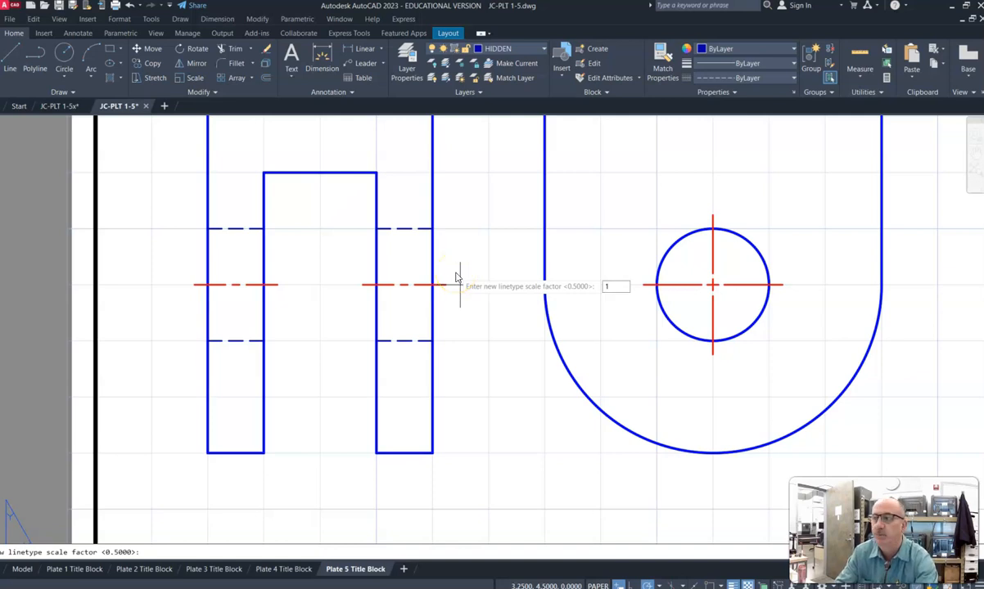
text(1)
key(Return)
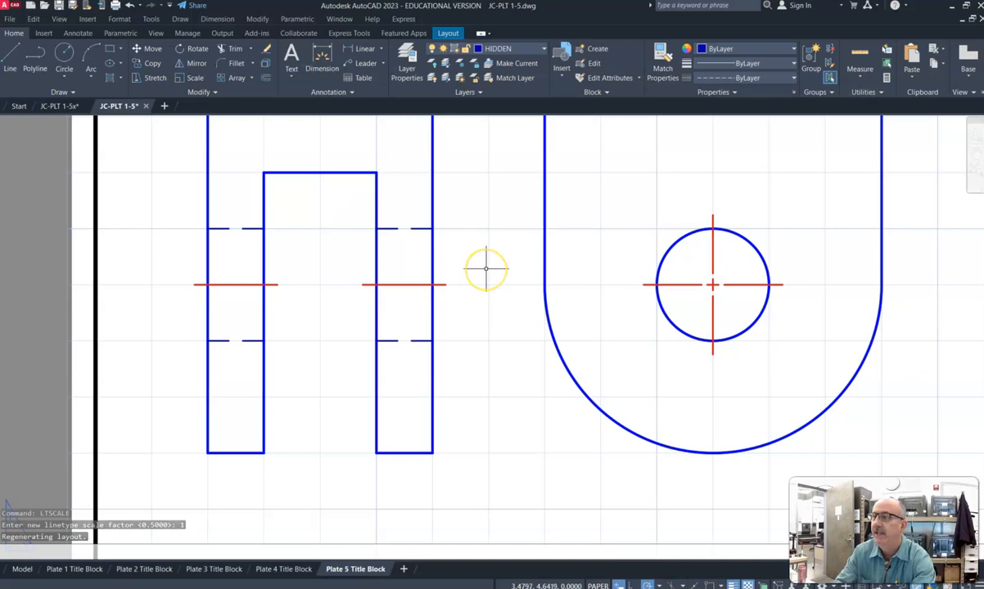
Set the linetype scale factor to 0.5 and bring the whole Plate 5 sheet into view.
key(Return)
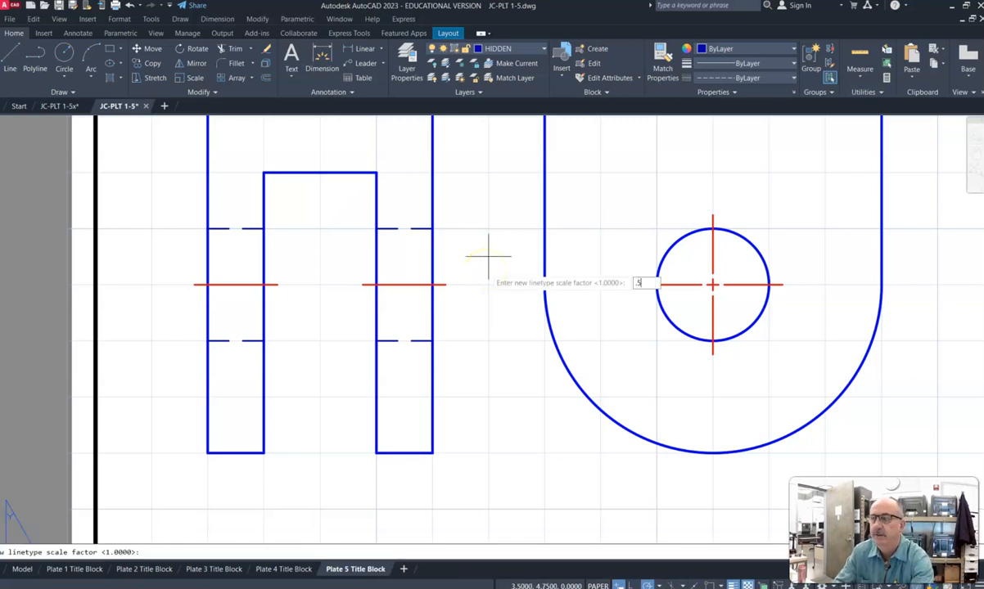
key(Return)
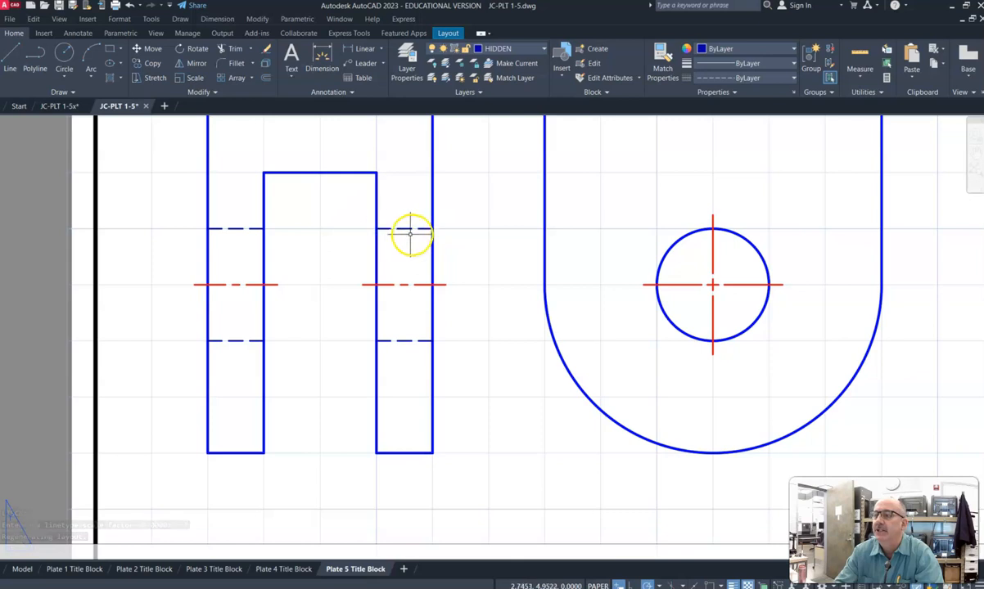
scroll(409, 232, down, 2)
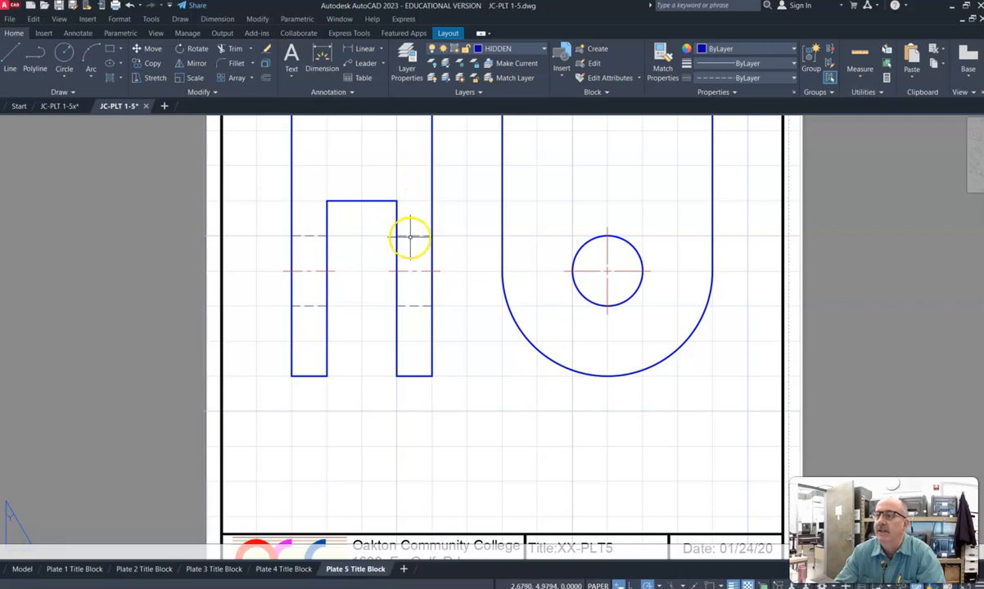
scroll(384, 263, down, 3)
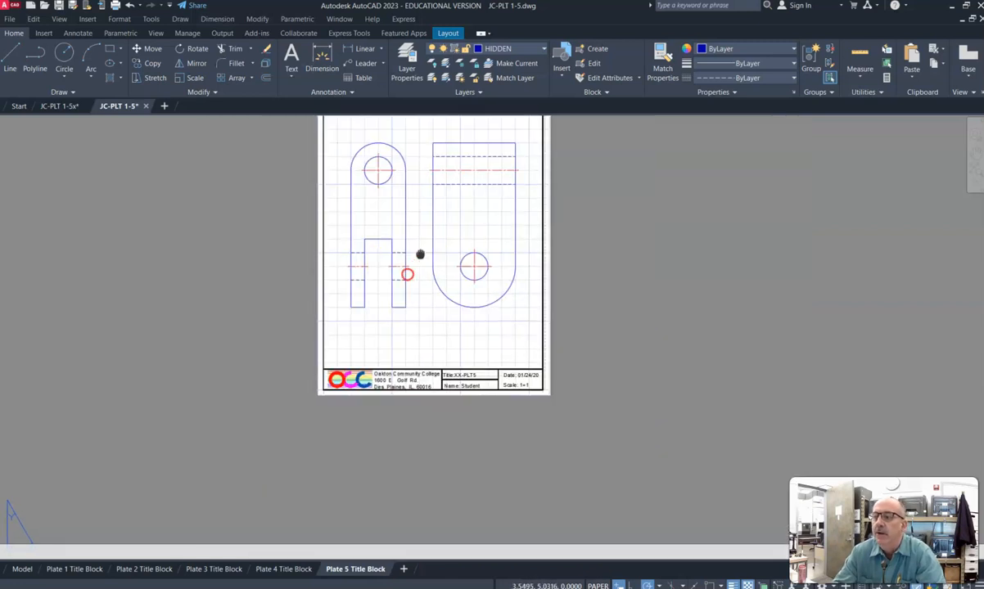
middle_drag(413, 262, 369, 305)
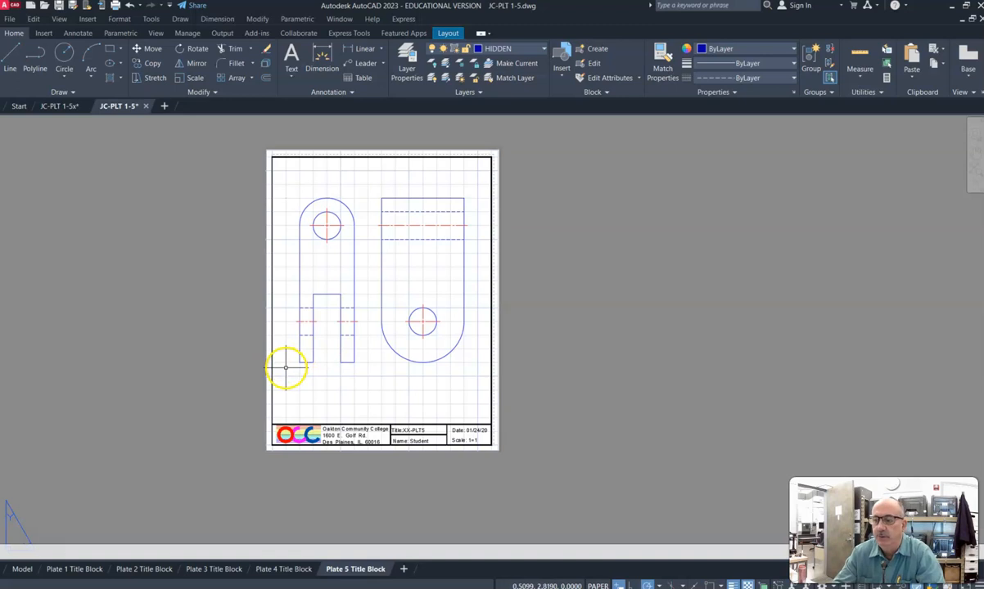